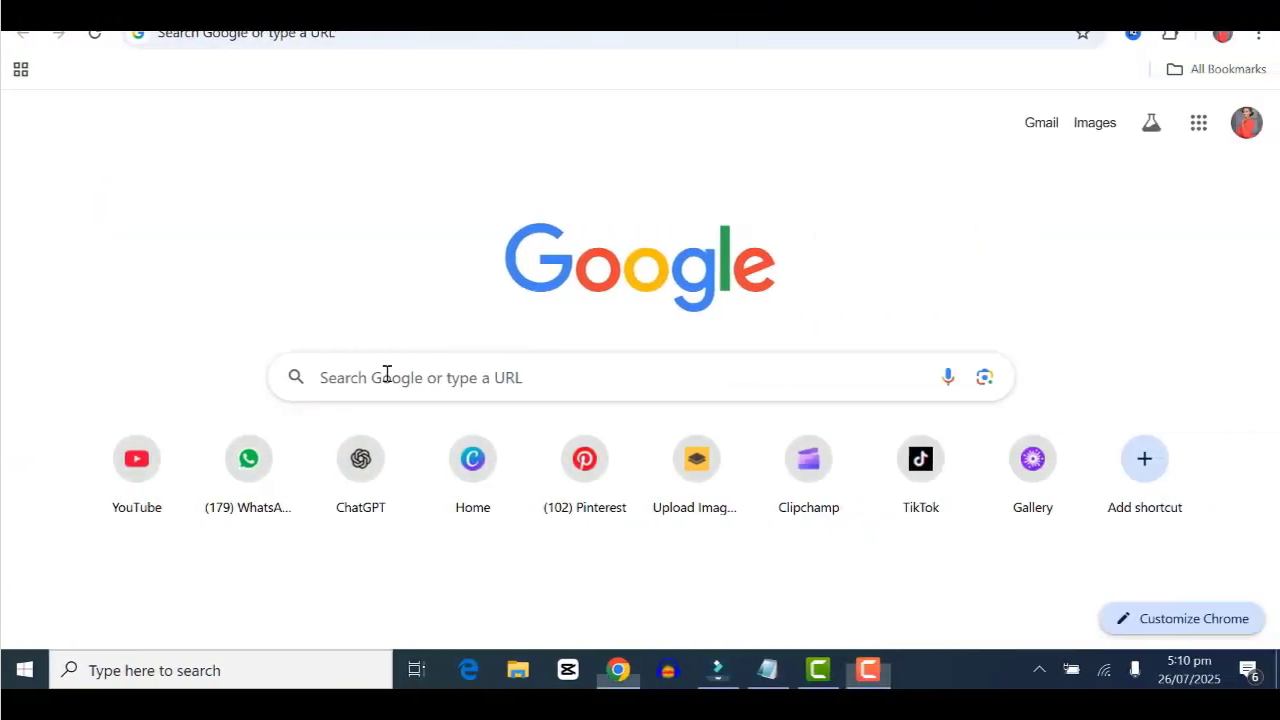
Search for chatglm.cn and open the ChatGLM website.
{"action": "left_click", "coordinate": [312, 380]}
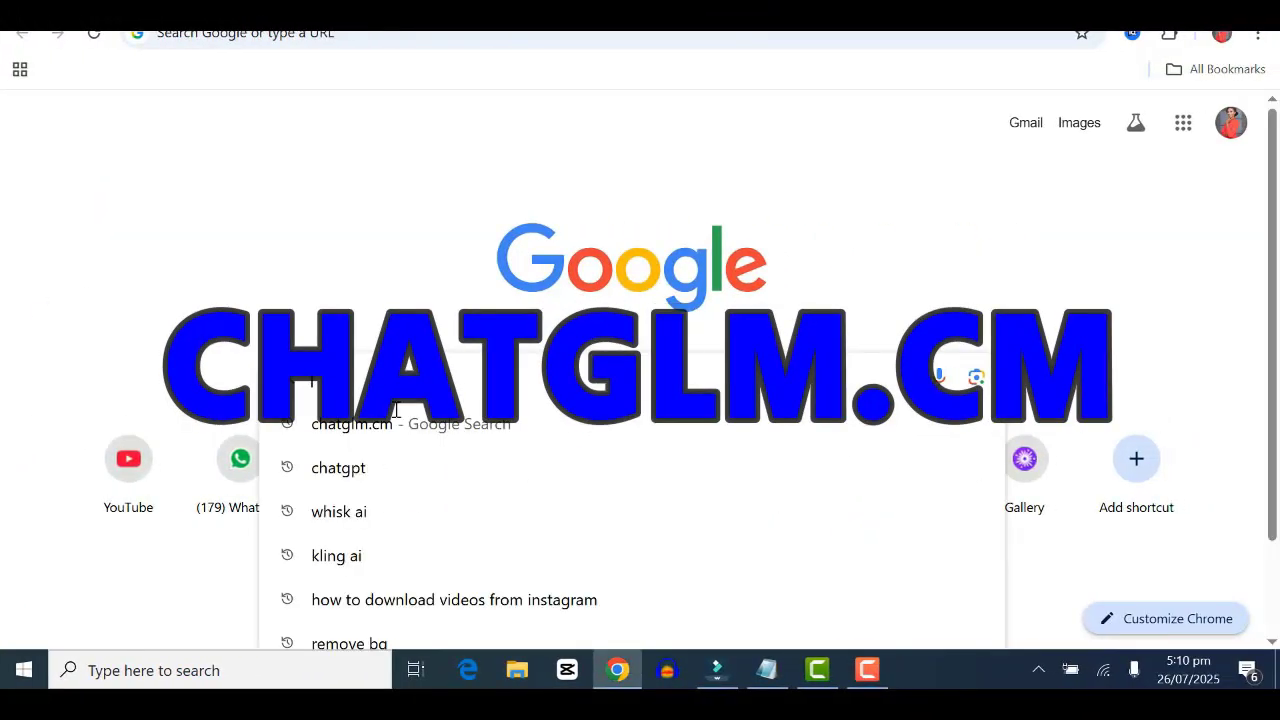
{"action": "left_click", "coordinate": [395, 424]}
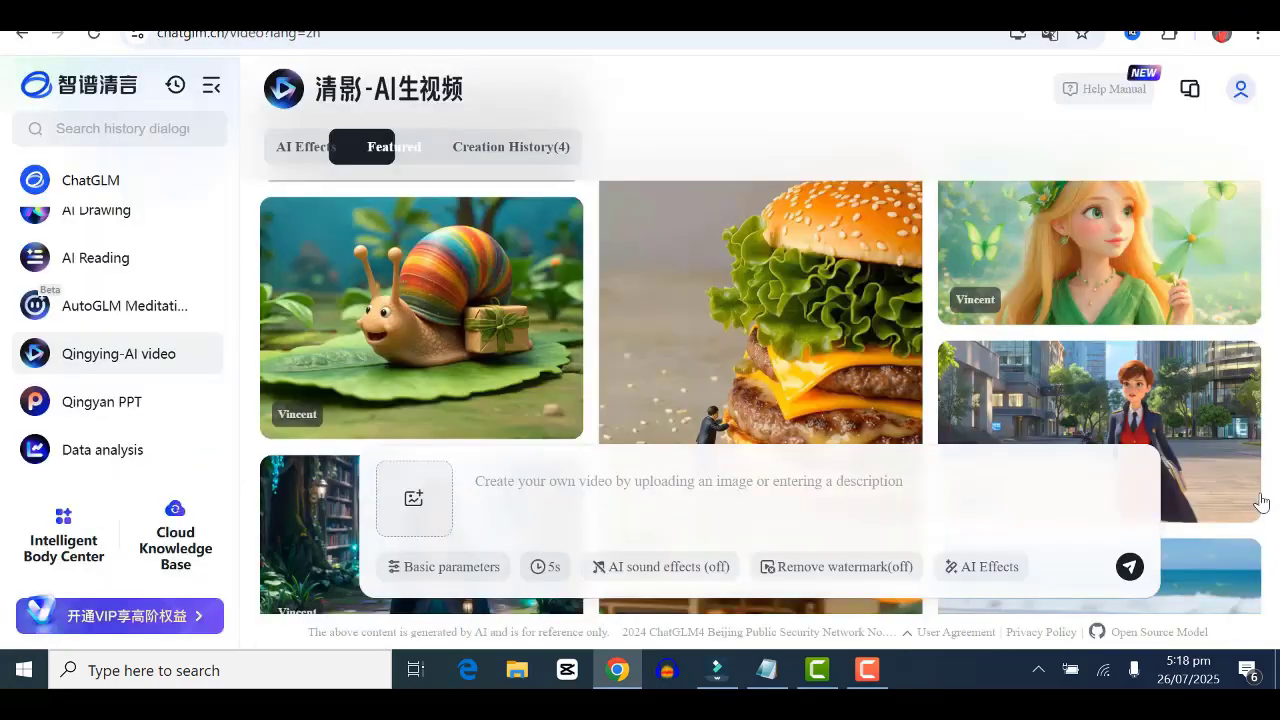
{"action": "scroll", "coordinate": [1262, 502], "scroll_direction": "up", "scroll_amount": 5}
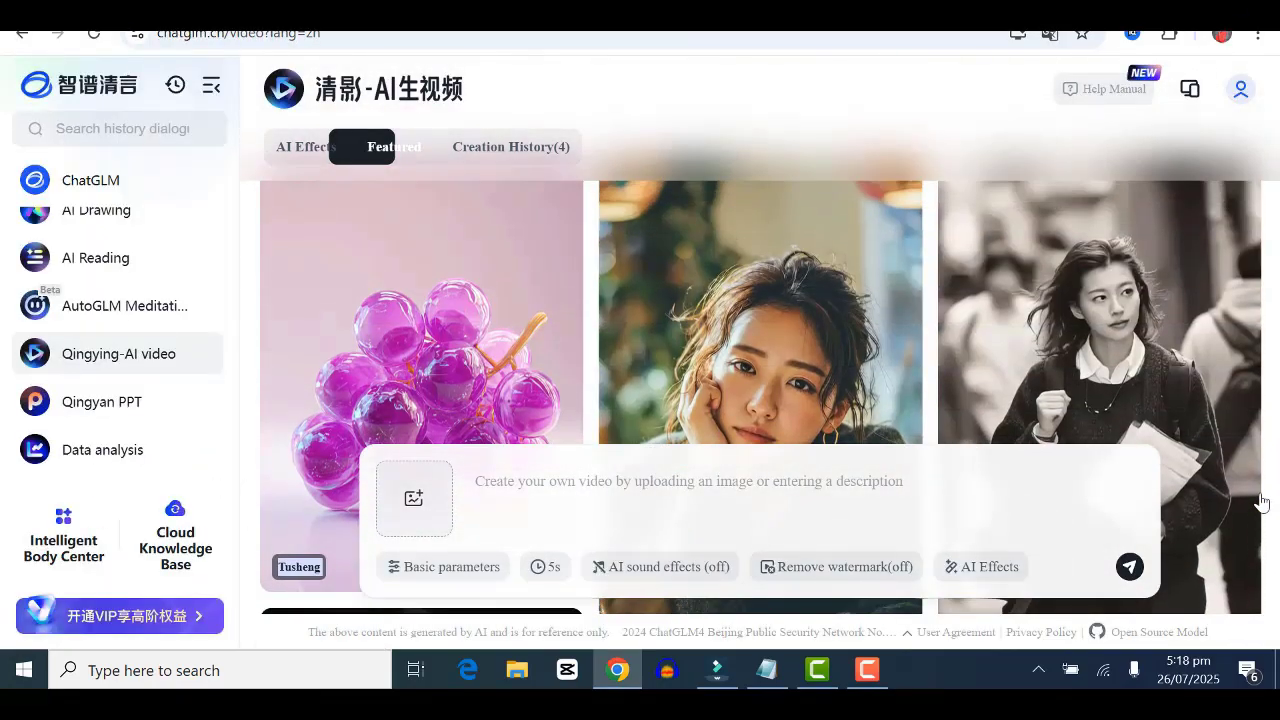
{"action": "scroll", "coordinate": [1262, 502], "scroll_direction": "down", "scroll_amount": 5}
{"action": "scroll", "coordinate": [1262, 502], "scroll_direction": "down", "scroll_amount": 3}
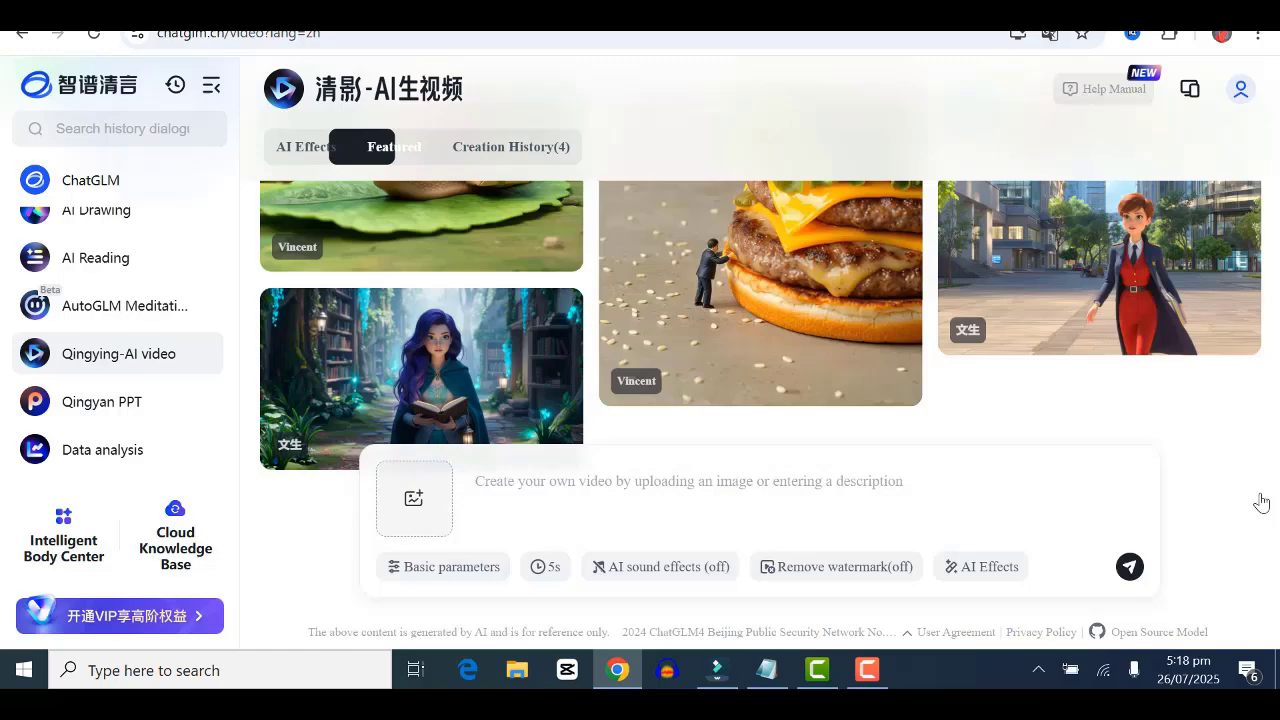
{"action": "scroll", "coordinate": [1262, 502], "scroll_direction": "down", "scroll_amount": 8}
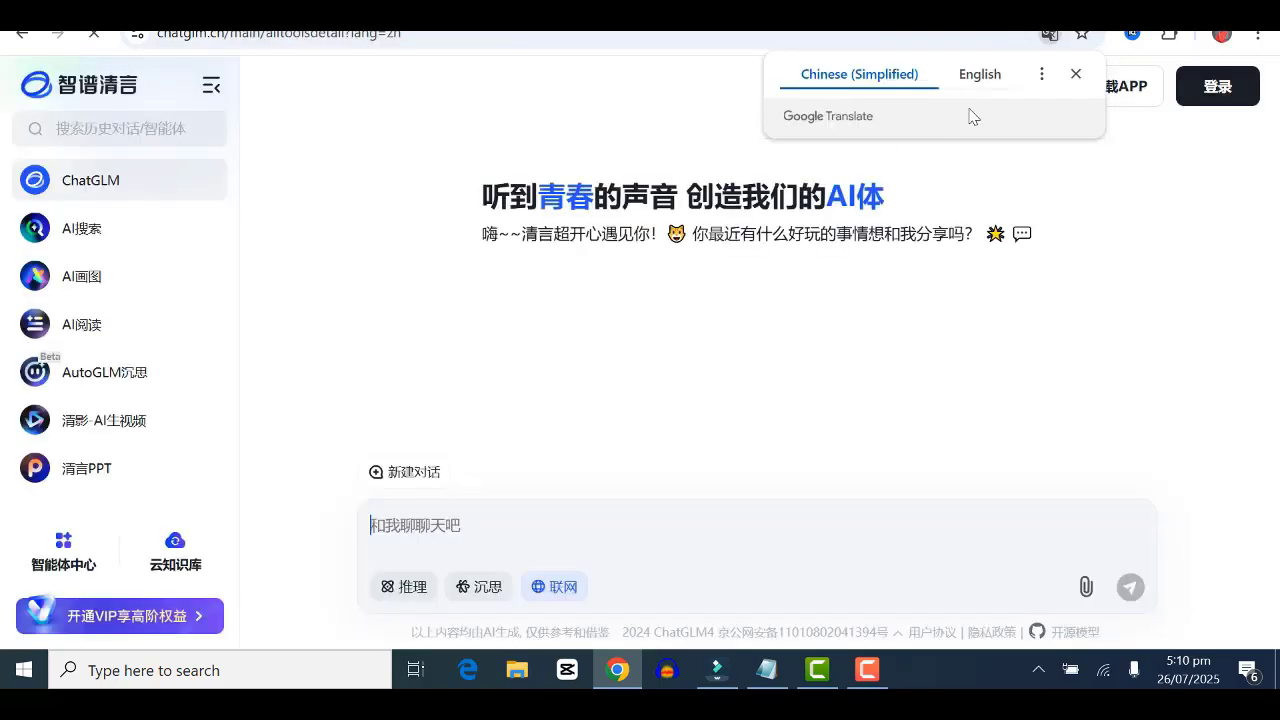
Translate the ChatGLM page into English and bring up the login form.
{"action": "left_click", "coordinate": [1076, 73]}
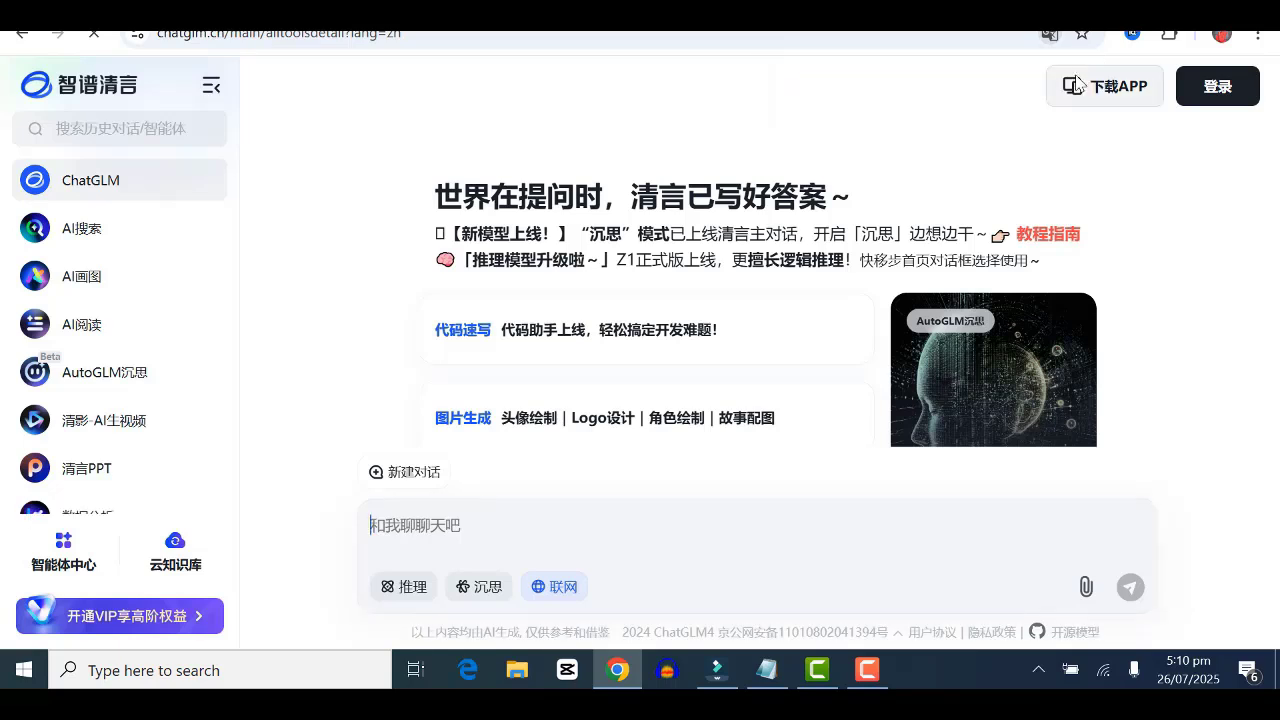
{"action": "right_click", "coordinate": [899, 142]}
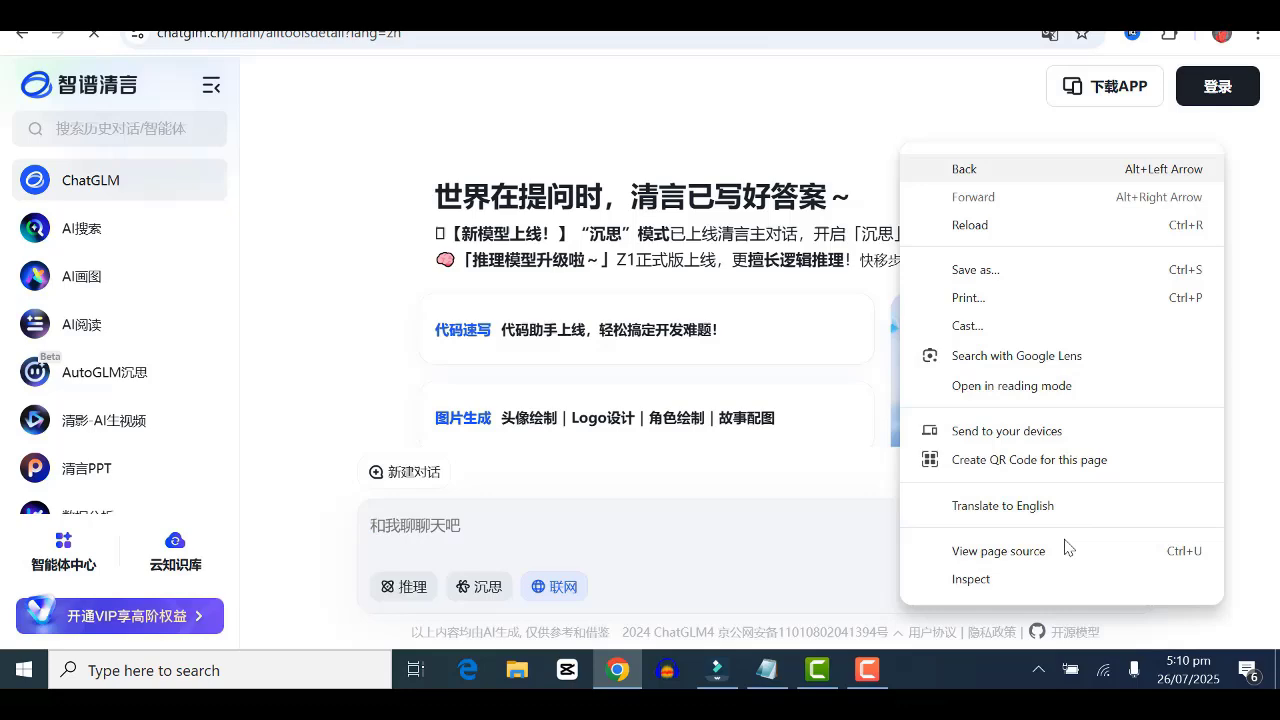
{"action": "left_click", "coordinate": [1014, 507]}
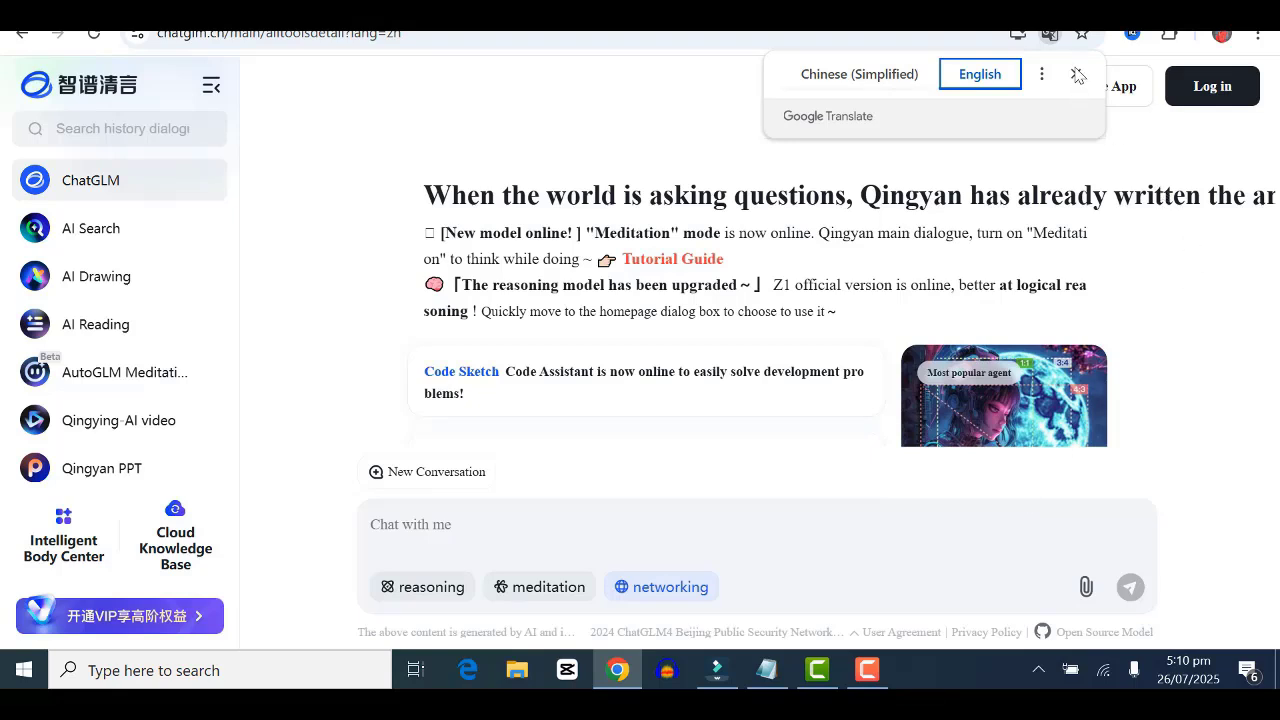
{"action": "left_click", "coordinate": [1208, 87]}
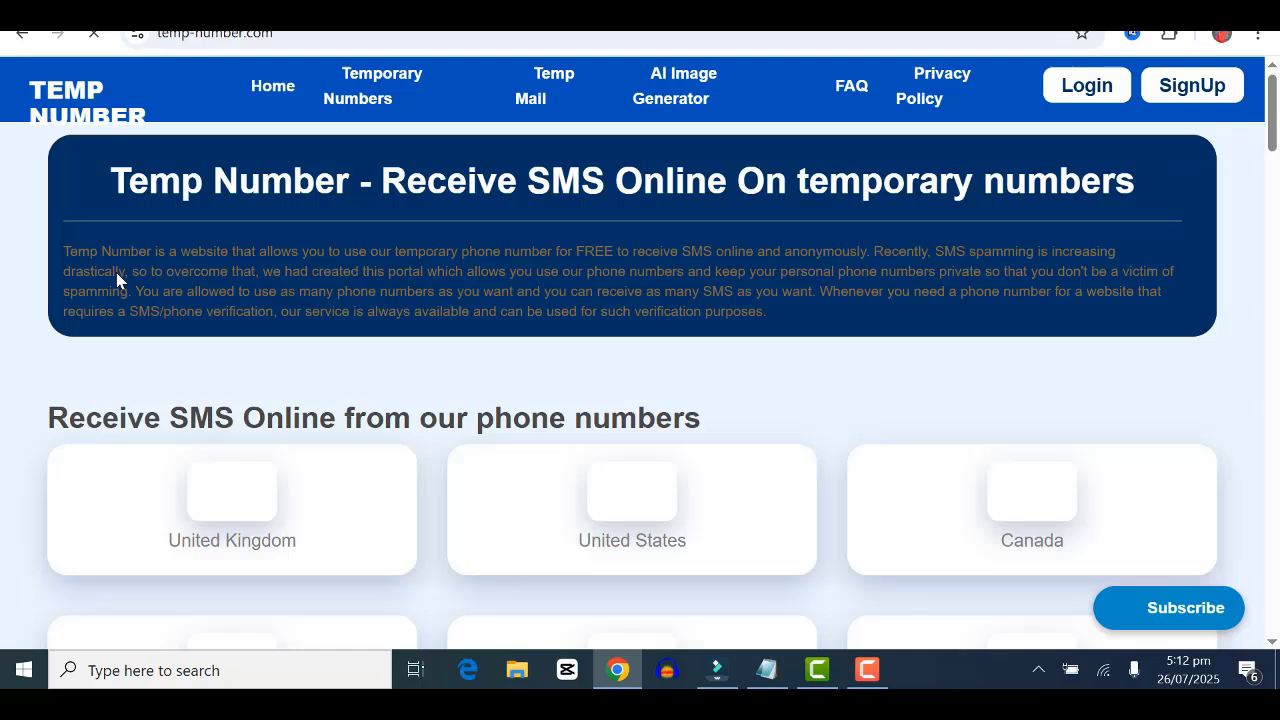
Scroll through temp-number.com's country cards to find the United States numbers.
{"action": "scroll", "coordinate": [116, 278], "scroll_direction": "down", "scroll_amount": 2}
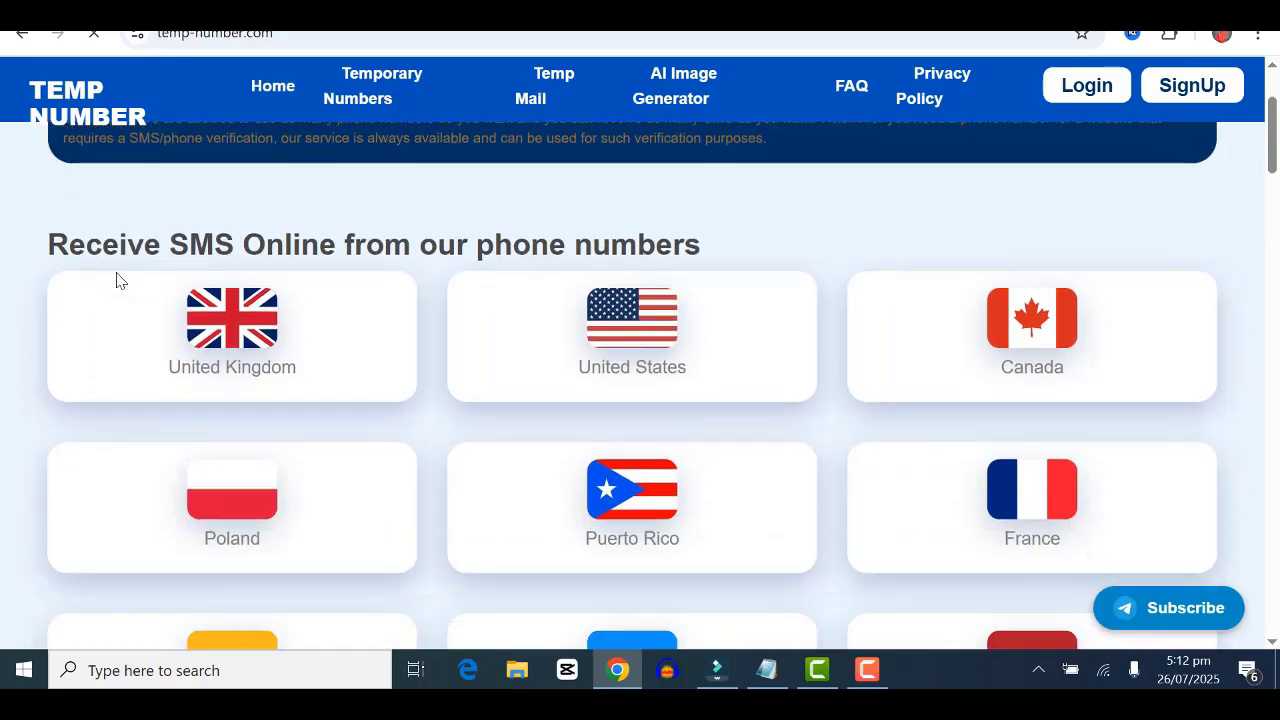
{"action": "scroll", "coordinate": [116, 280], "scroll_direction": "down", "scroll_amount": 3}
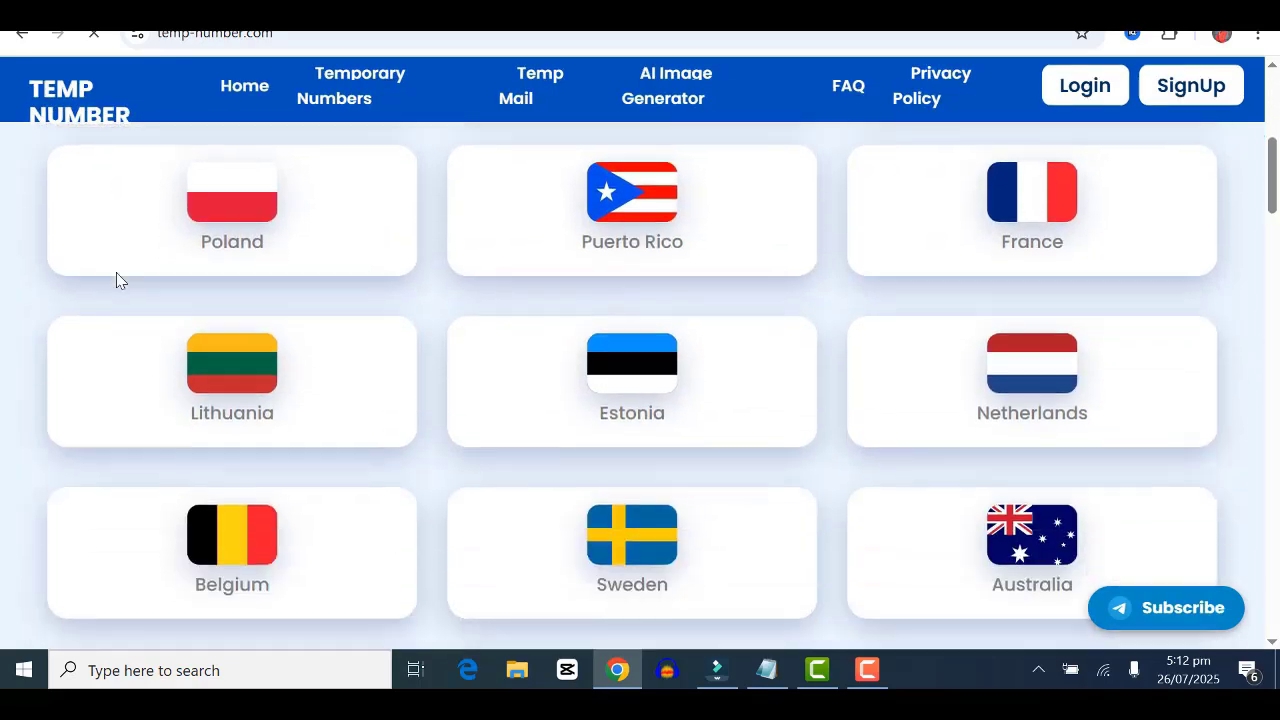
{"action": "scroll", "coordinate": [116, 280], "scroll_direction": "down", "scroll_amount": 2}
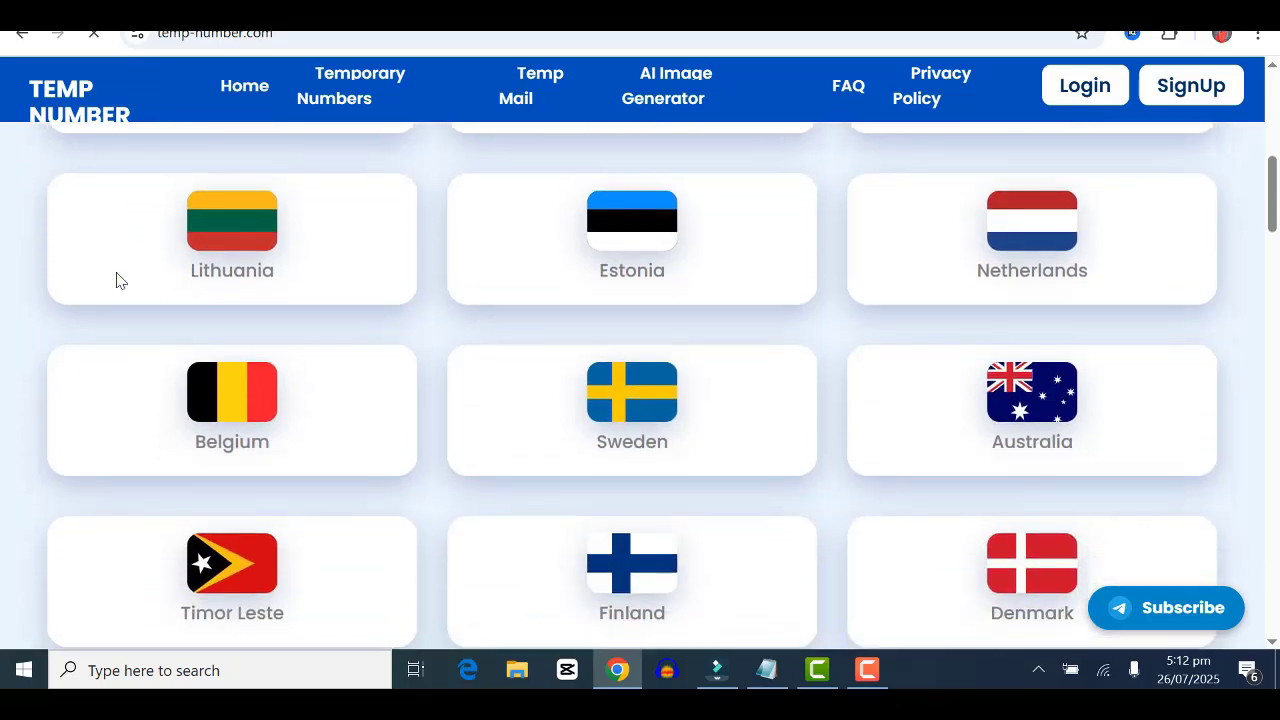
{"action": "scroll", "coordinate": [116, 280], "scroll_direction": "down", "scroll_amount": 3}
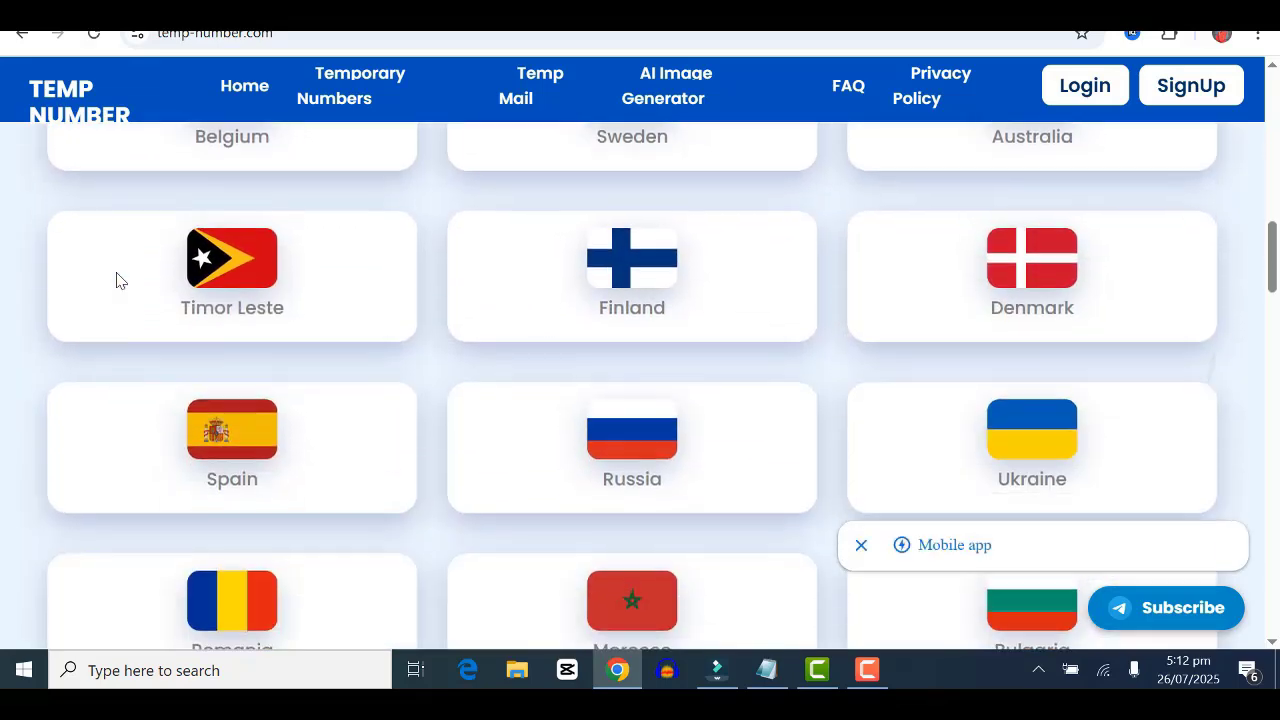
{"action": "scroll", "coordinate": [116, 280], "scroll_direction": "up", "scroll_amount": 2}
{"action": "scroll", "coordinate": [116, 280], "scroll_direction": "up", "scroll_amount": 4}
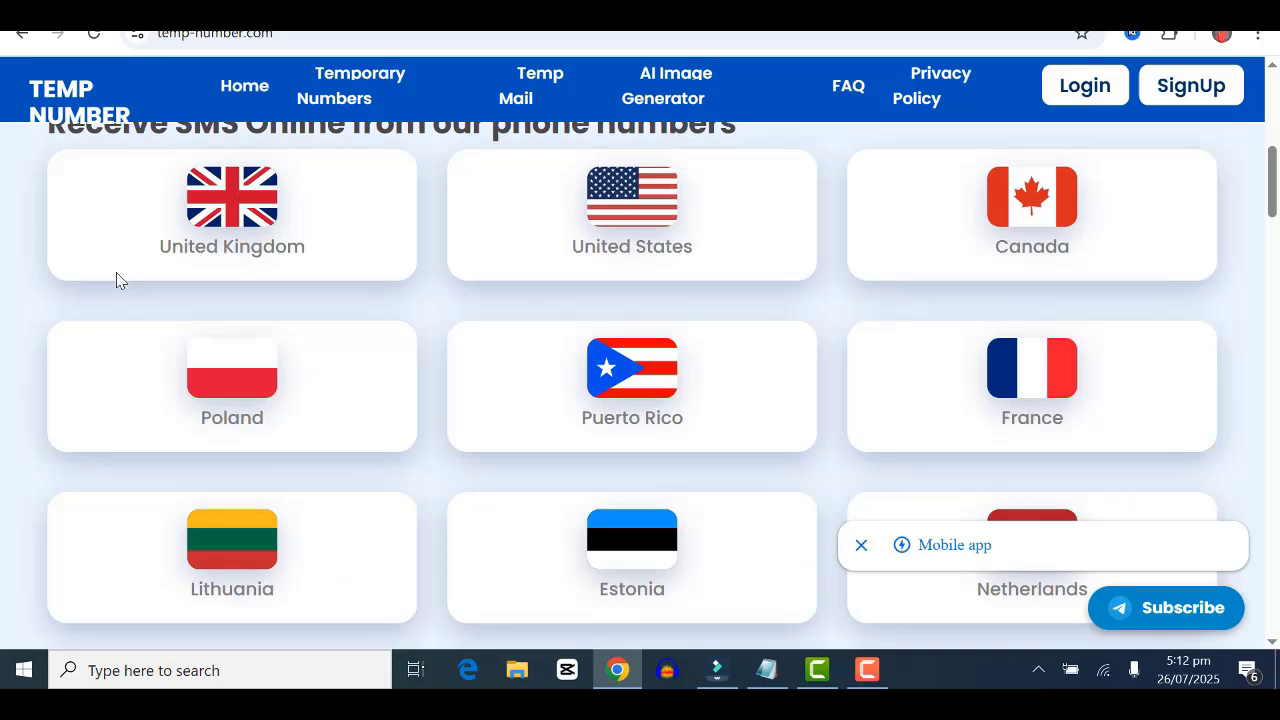
{"action": "scroll", "coordinate": [116, 280], "scroll_direction": "down", "scroll_amount": 6}
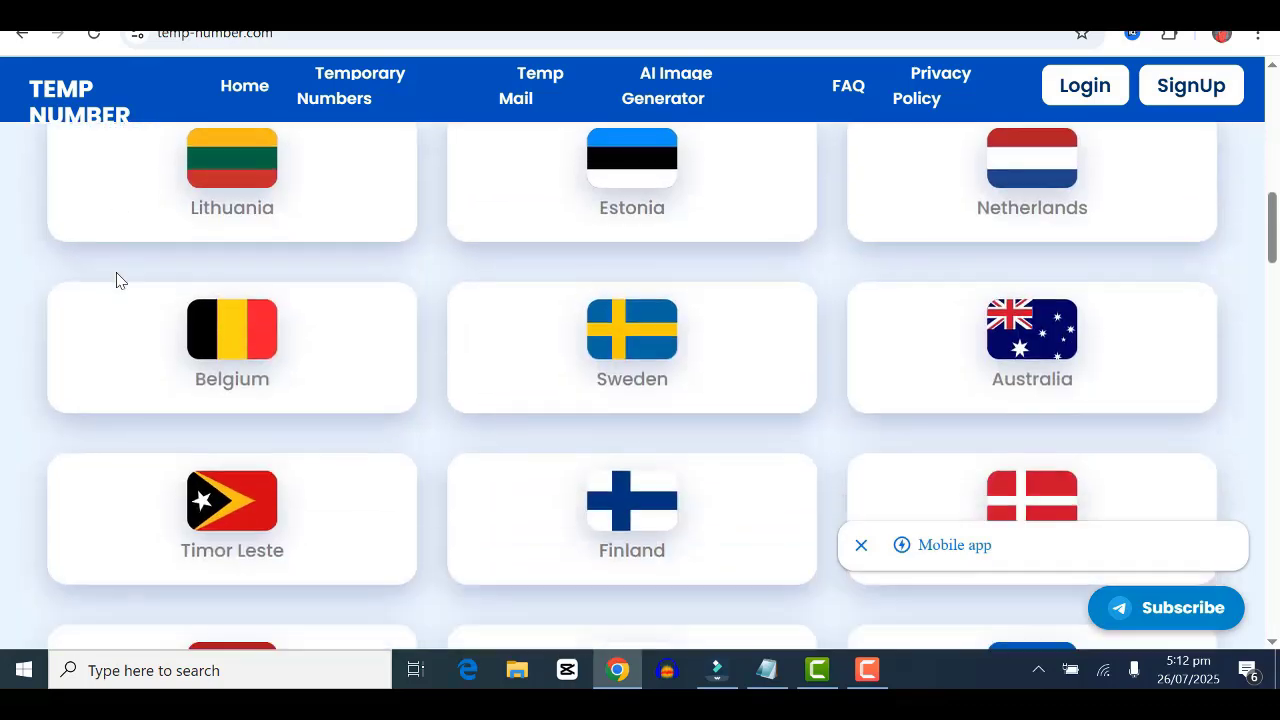
{"action": "scroll", "coordinate": [116, 280], "scroll_direction": "down", "scroll_amount": 4}
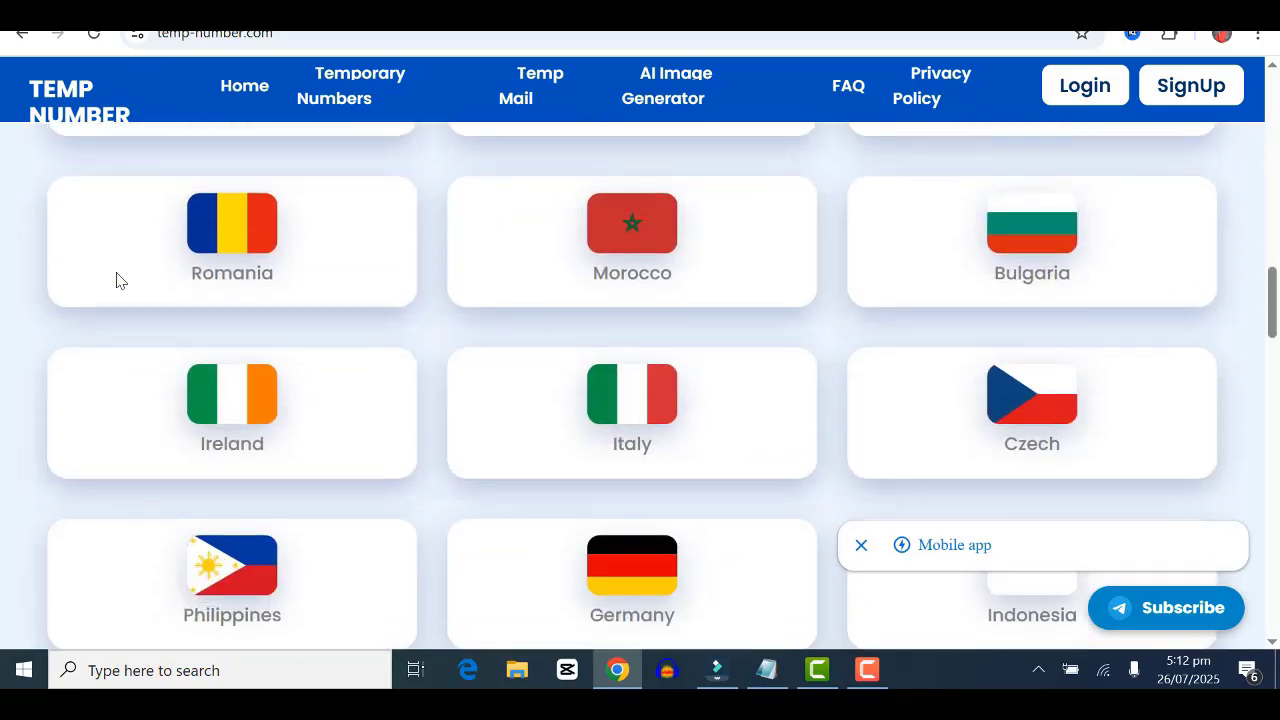
{"action": "scroll", "coordinate": [116, 280], "scroll_direction": "down", "scroll_amount": 3}
{"action": "scroll", "coordinate": [116, 280], "scroll_direction": "down", "scroll_amount": 5}
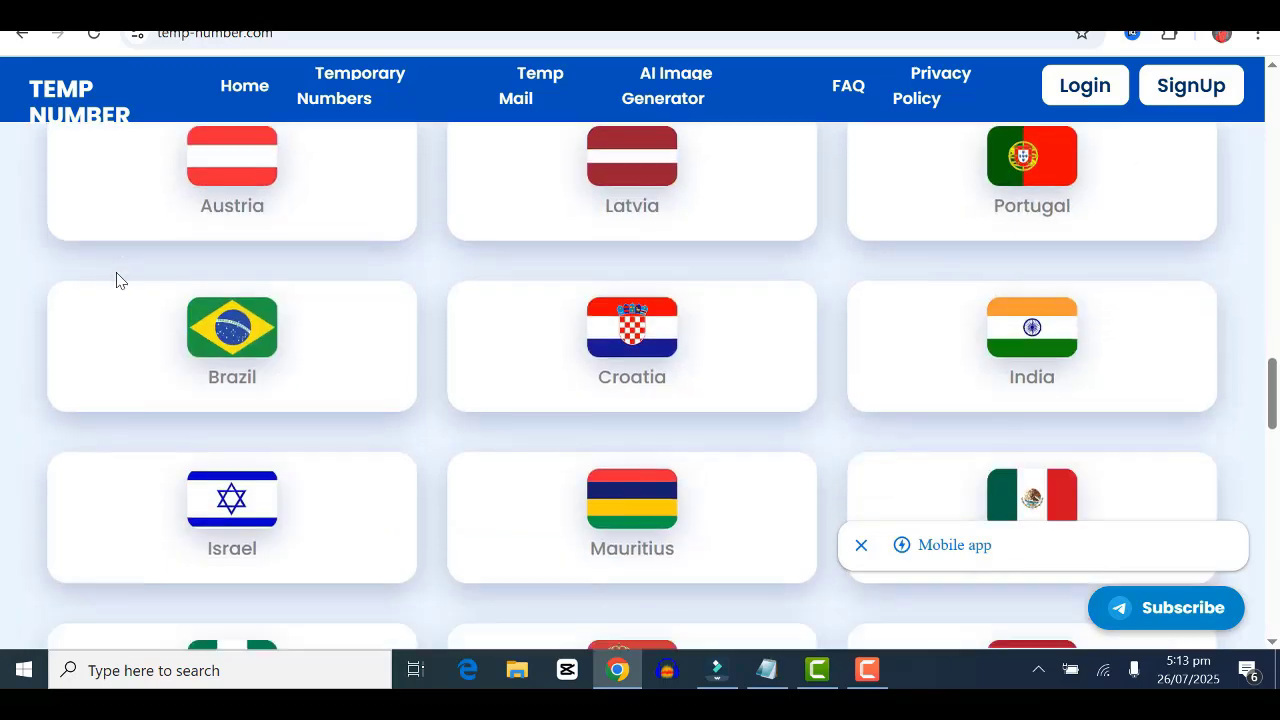
Request a ChatGLM SMS login code for the newest temporary US number and pass the slider check.
{"action": "key", "text": "alt+Left"}
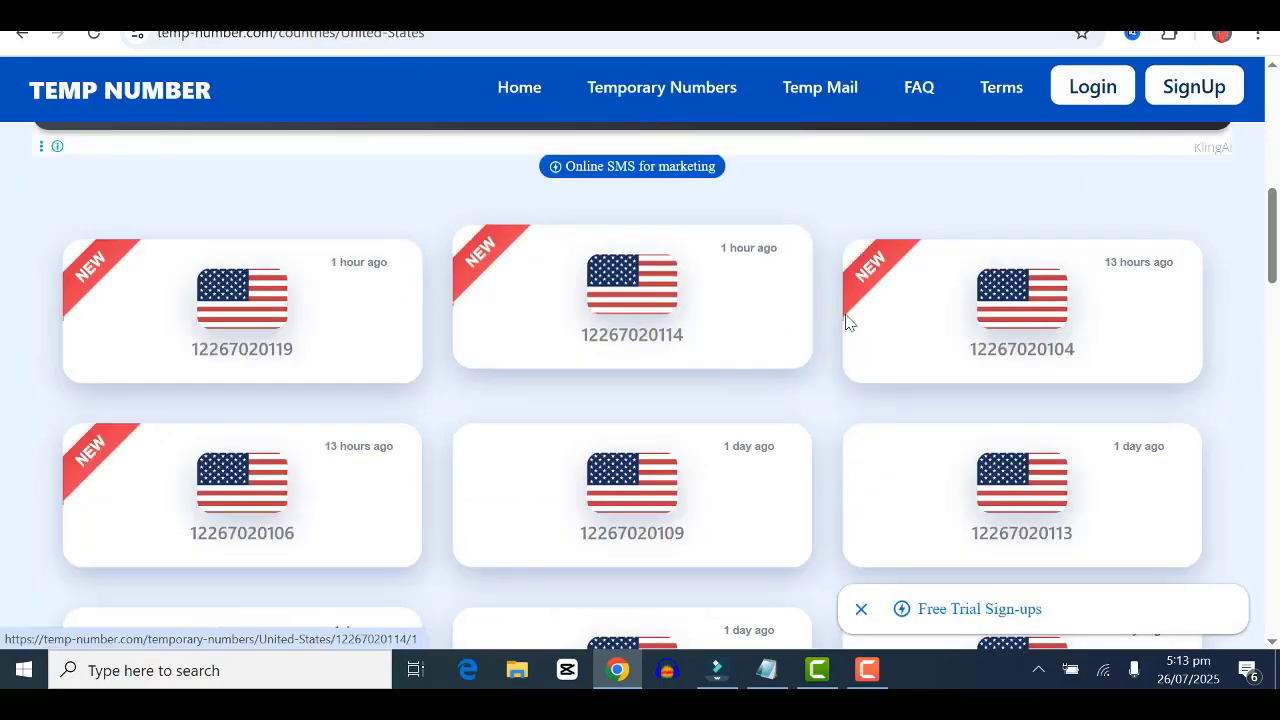
{"action": "left_click", "coordinate": [287, 322]}
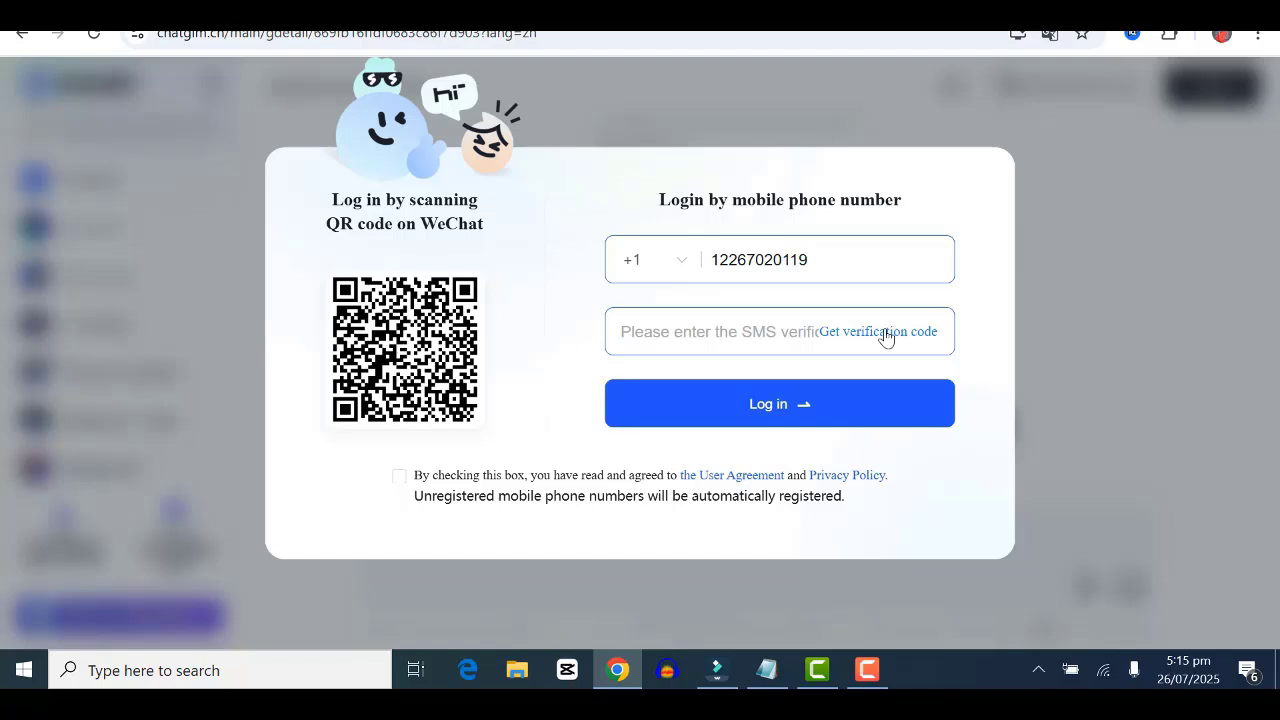
{"action": "left_click", "coordinate": [885, 333]}
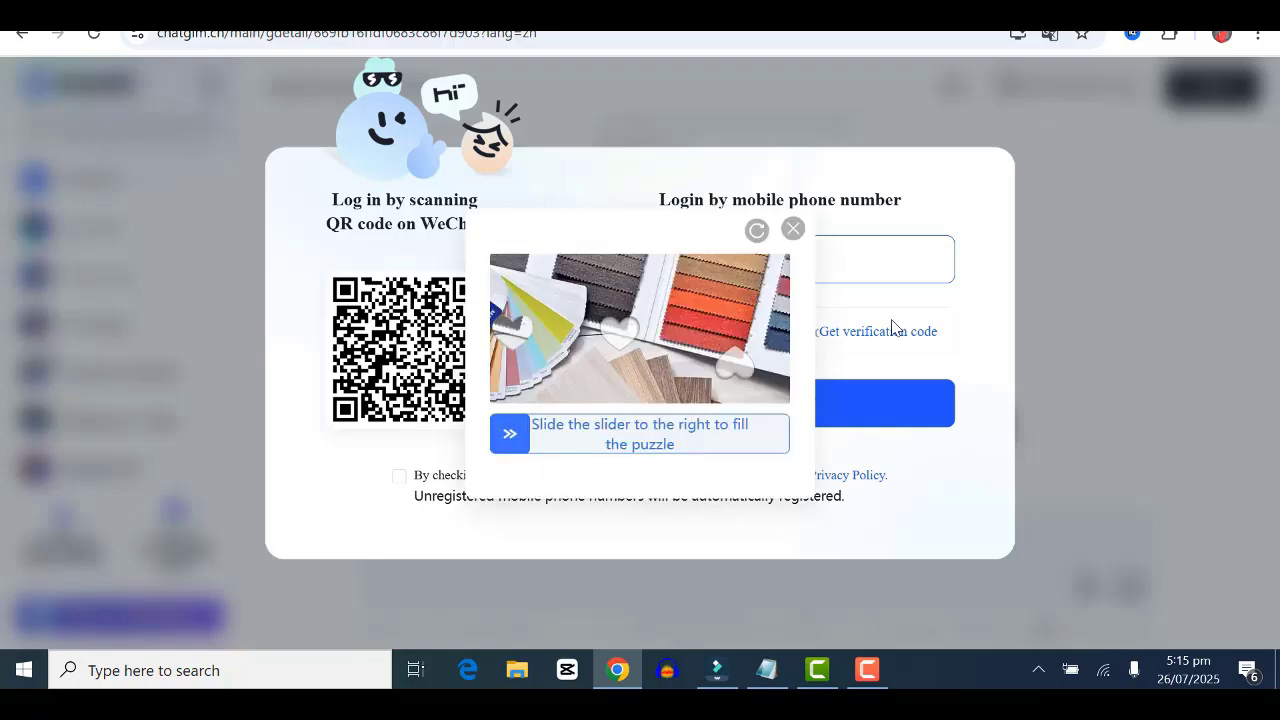
{"action": "left_click_drag", "start_coordinate": [525, 436], "coordinate": [623, 436]}
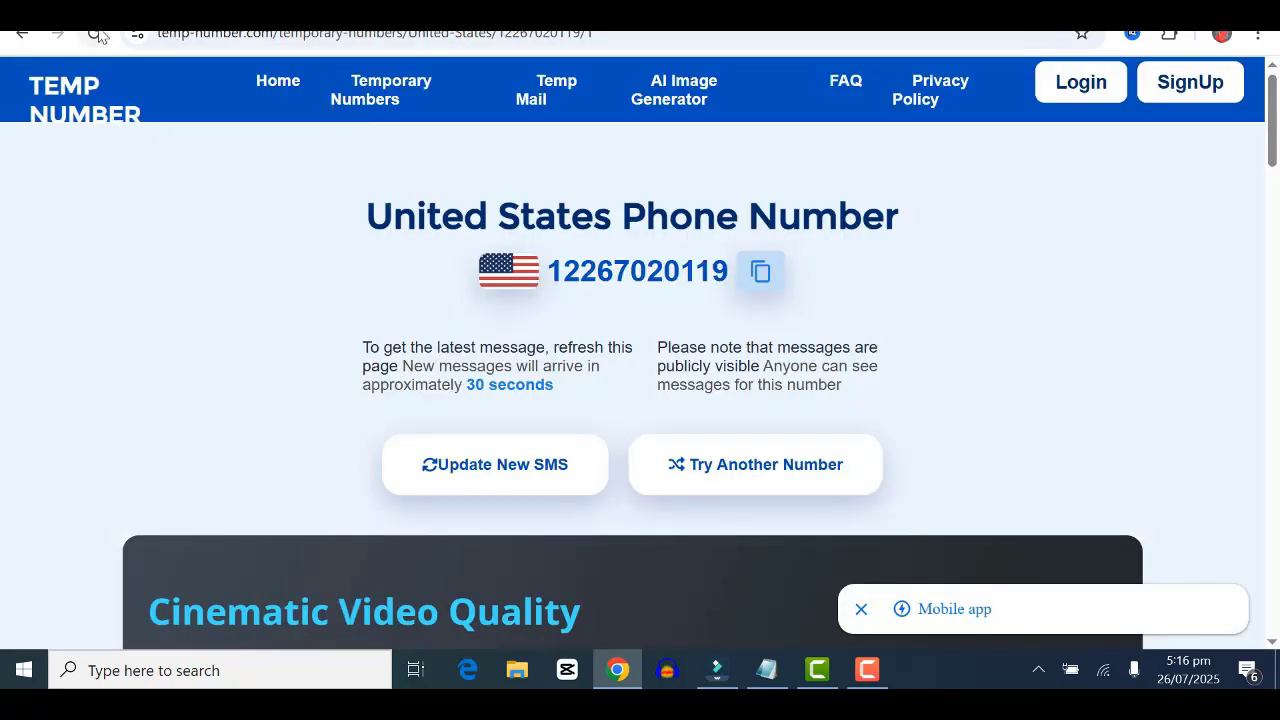
{"action": "left_click", "coordinate": [95, 33]}
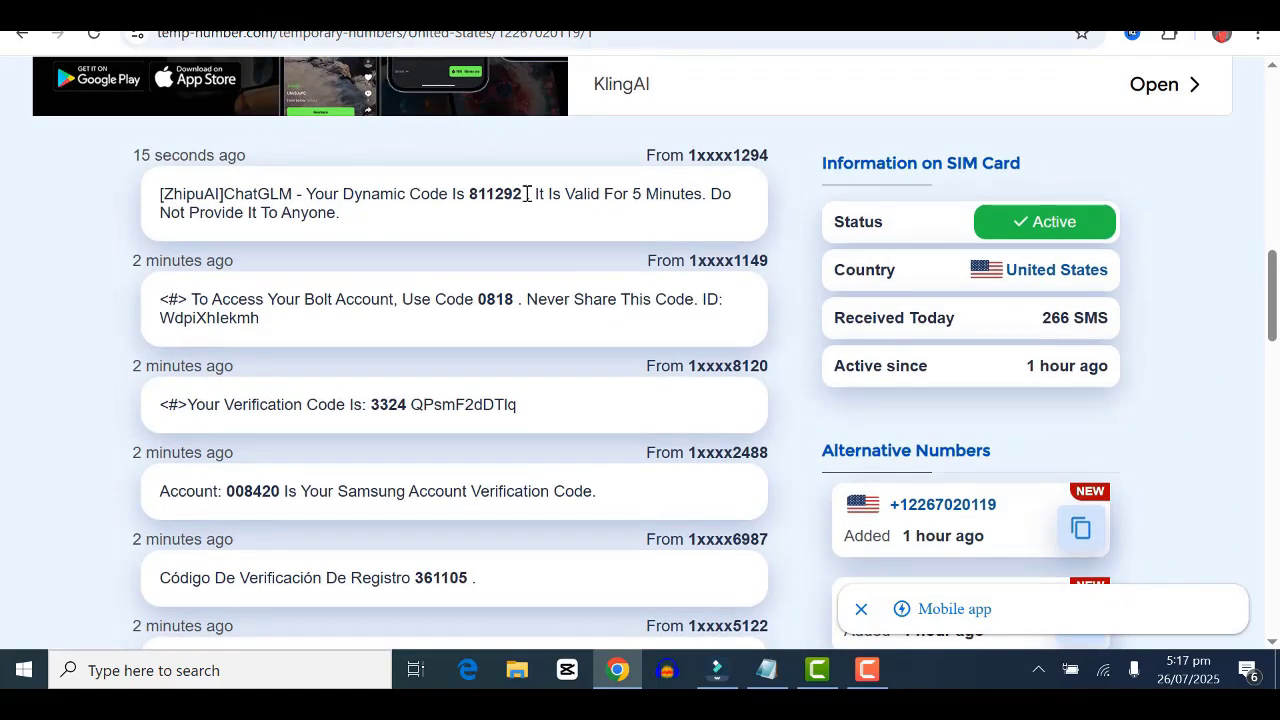
Paste the SMS code into ChatGLM's login form, accept the user agreement, and log in.
{"action": "left_click_drag", "start_coordinate": [526, 194], "coordinate": [474, 198]}
{"action": "key", "text": "ctrl+c"}
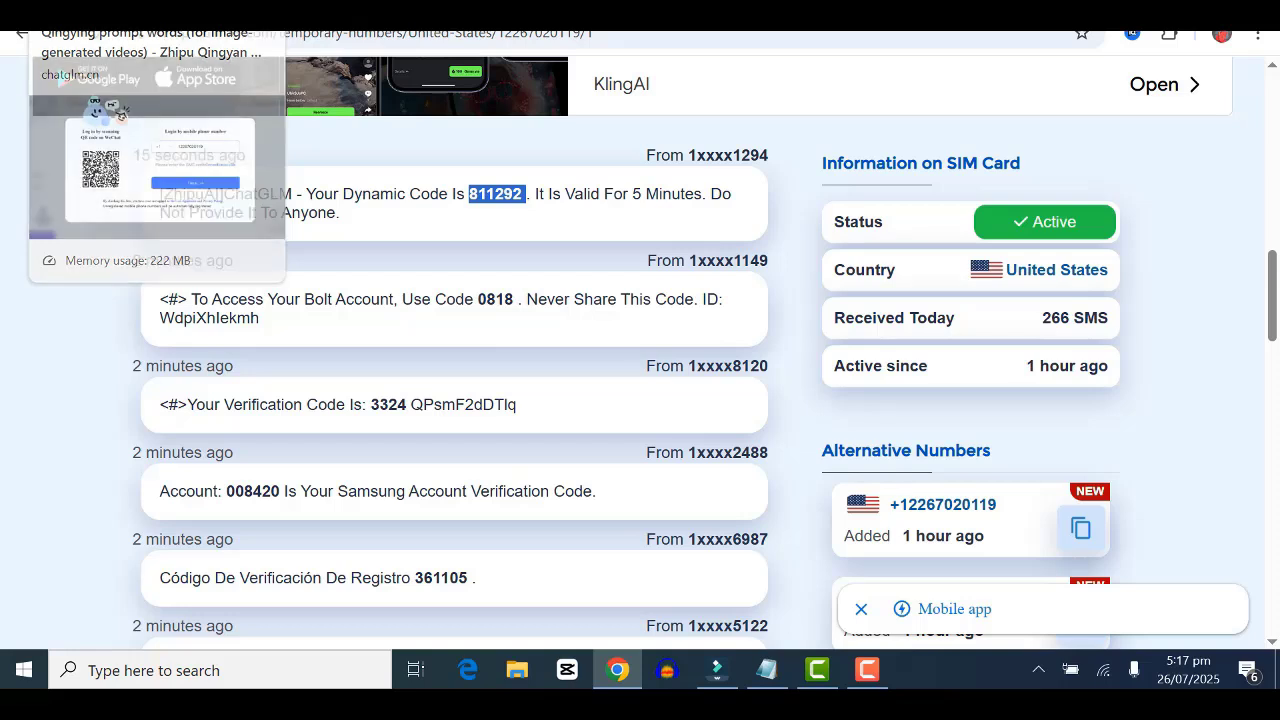
{"action": "left_click", "coordinate": [120, 14]}
{"action": "left_click", "coordinate": [709, 340]}
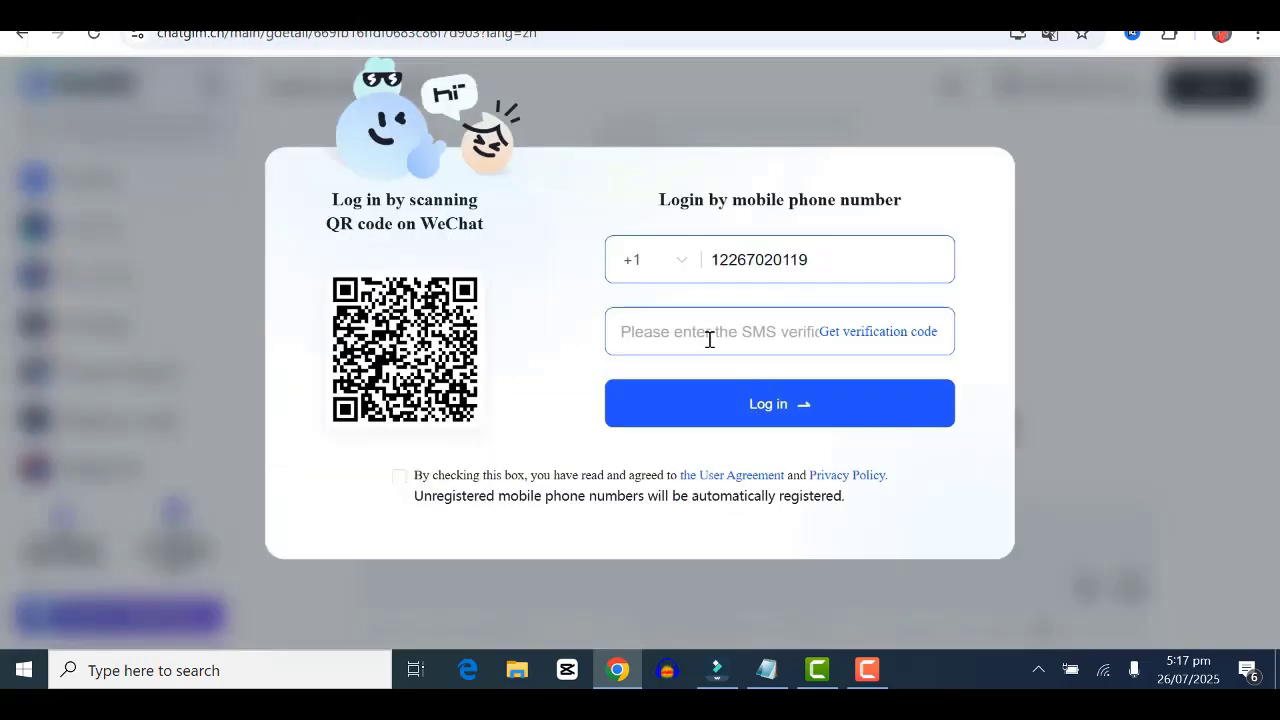
{"action": "key", "text": "ctrl+v"}
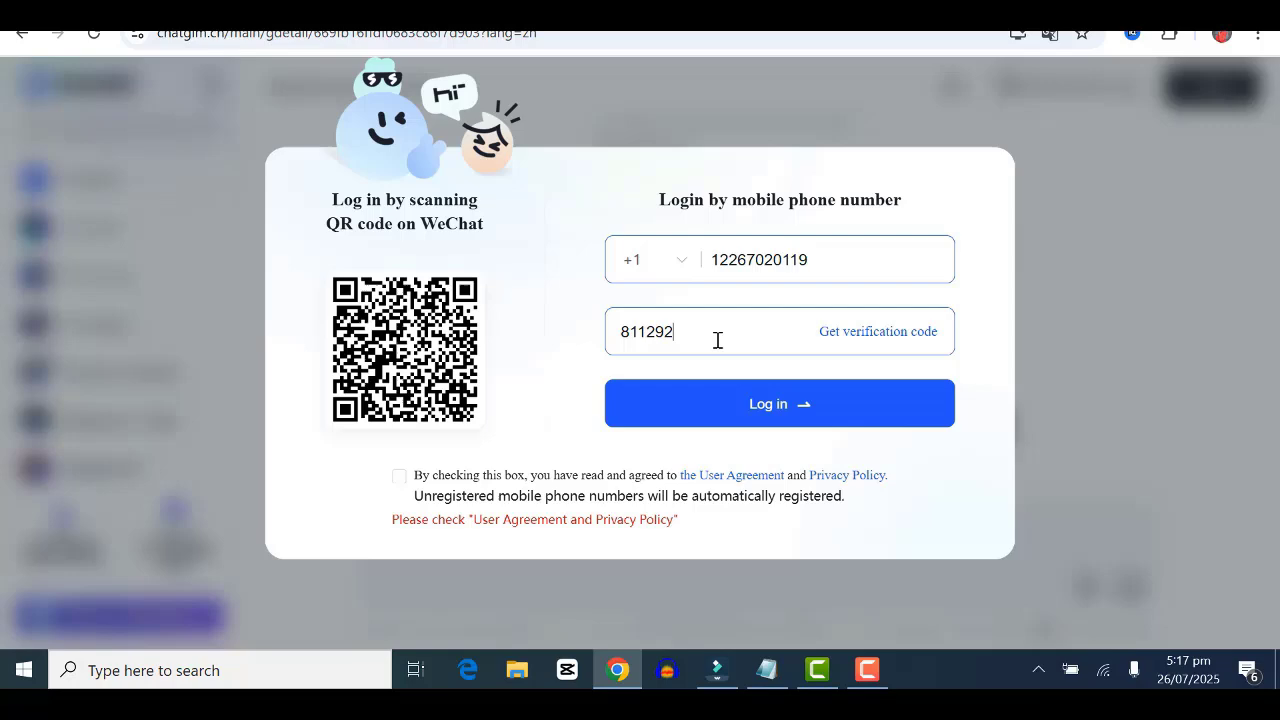
{"action": "left_click", "coordinate": [399, 476]}
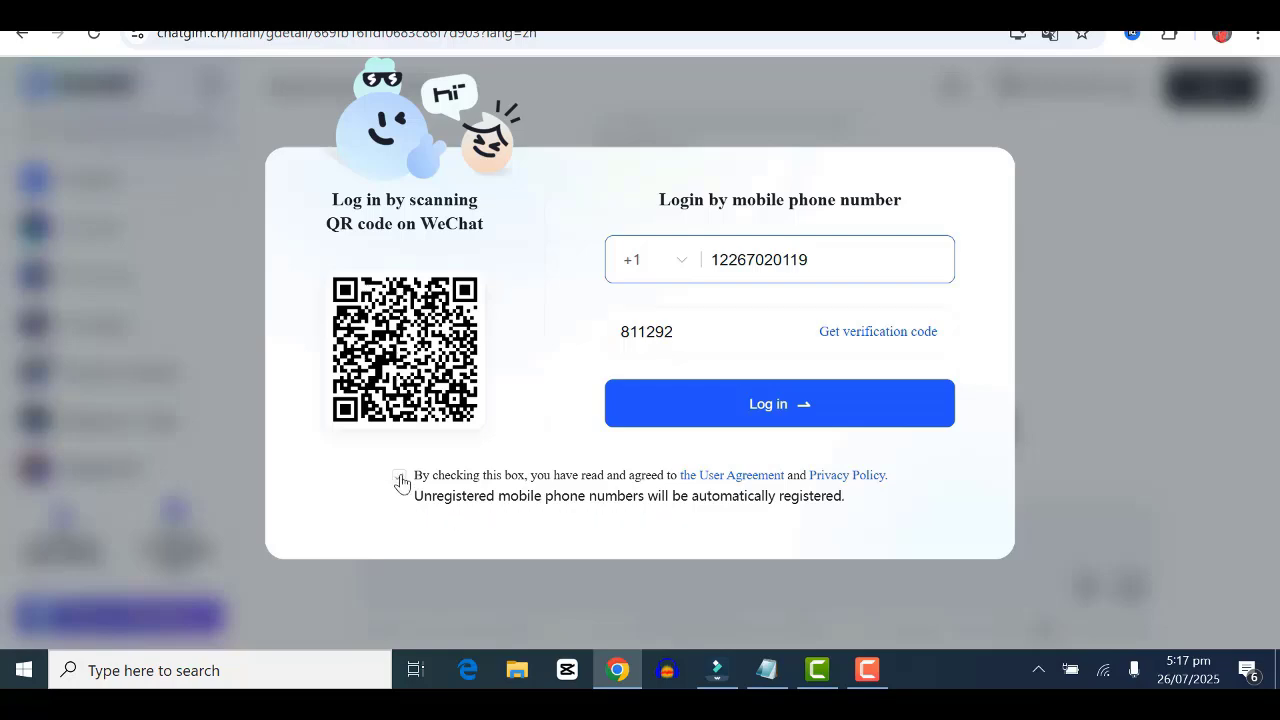
{"action": "left_click", "coordinate": [681, 399]}
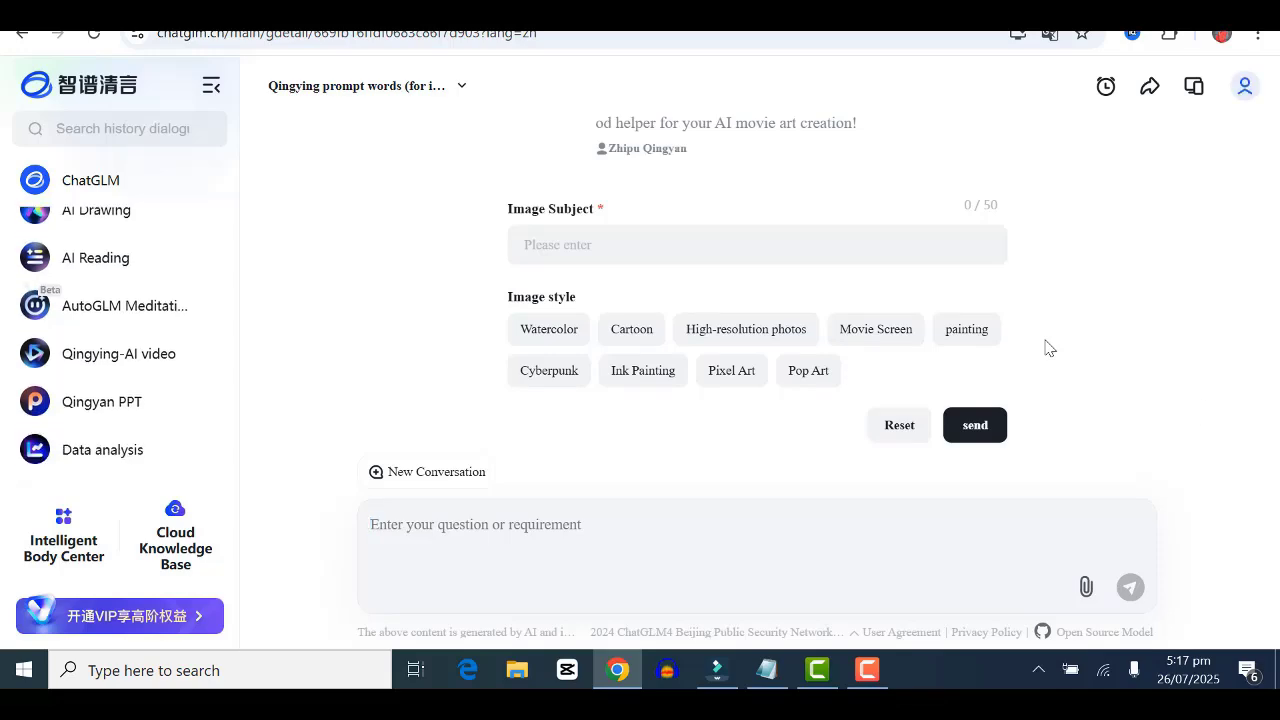
Scroll through the Qingying AI video page's Featured example videos.
{"action": "scroll", "coordinate": [1262, 502], "scroll_direction": "up", "scroll_amount": 3}
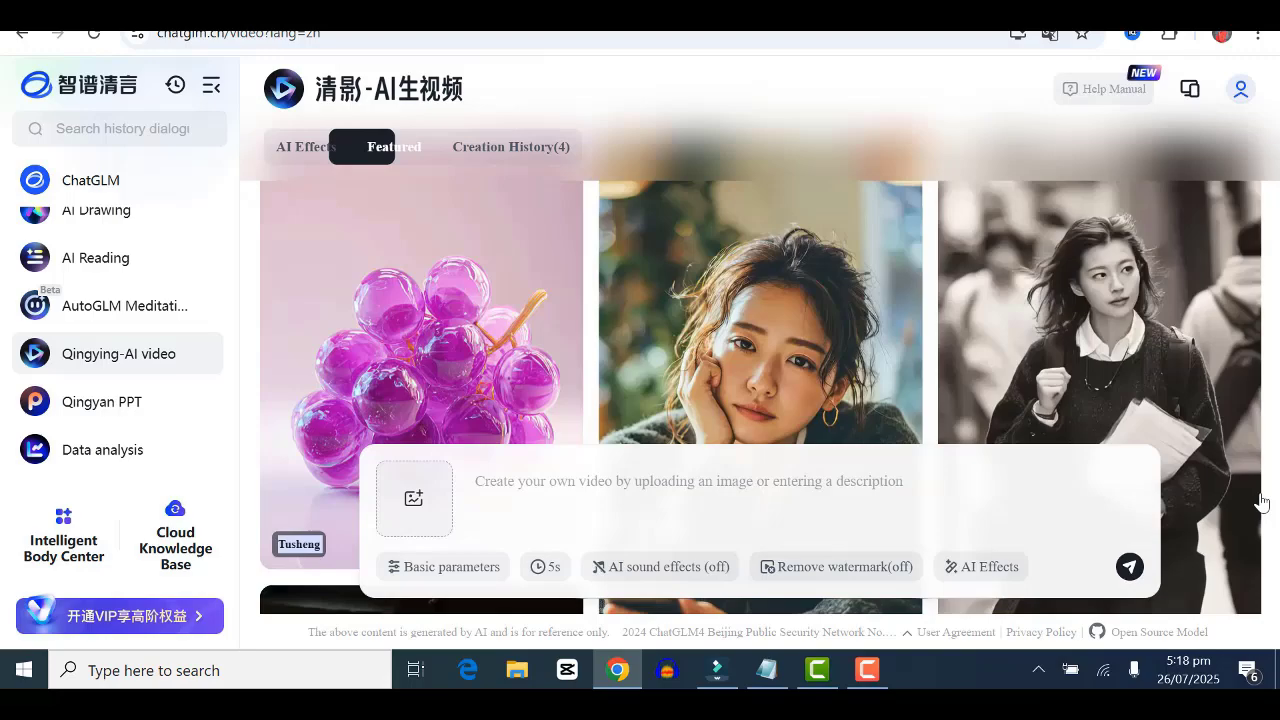
{"action": "scroll", "coordinate": [1262, 502], "scroll_direction": "down", "scroll_amount": 5}
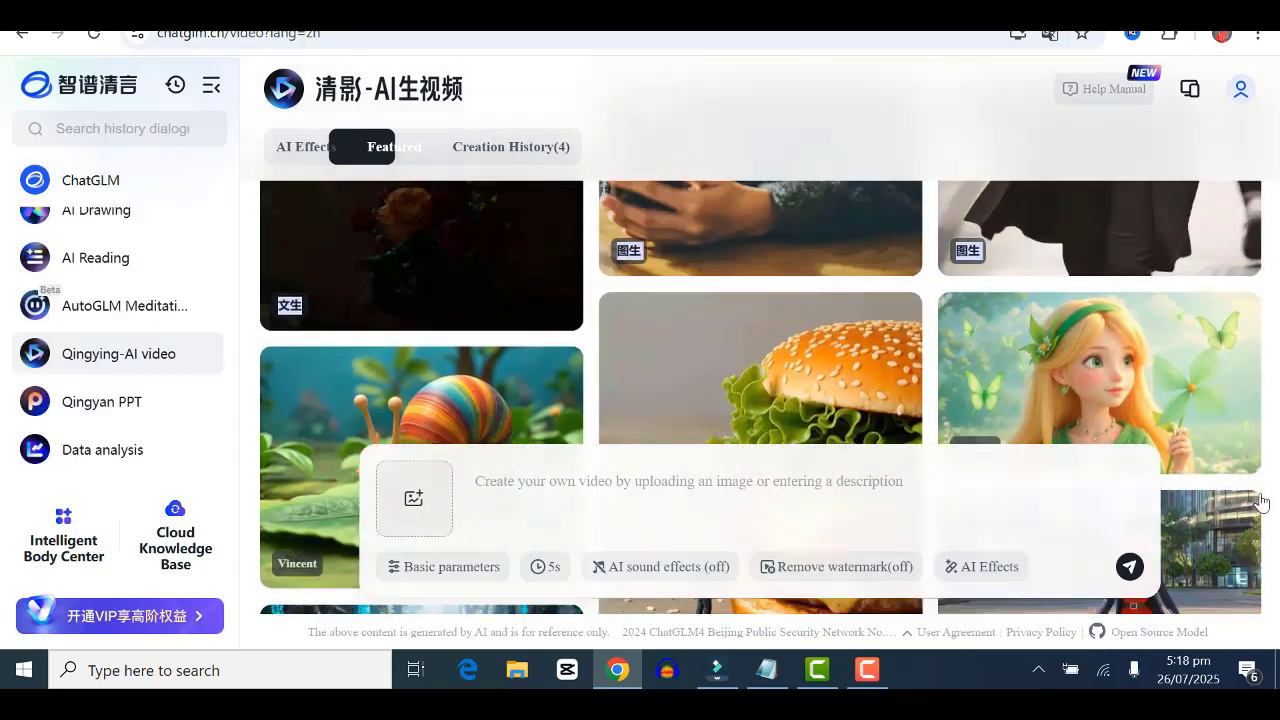
{"action": "scroll", "coordinate": [1262, 502], "scroll_direction": "up", "scroll_amount": 5}
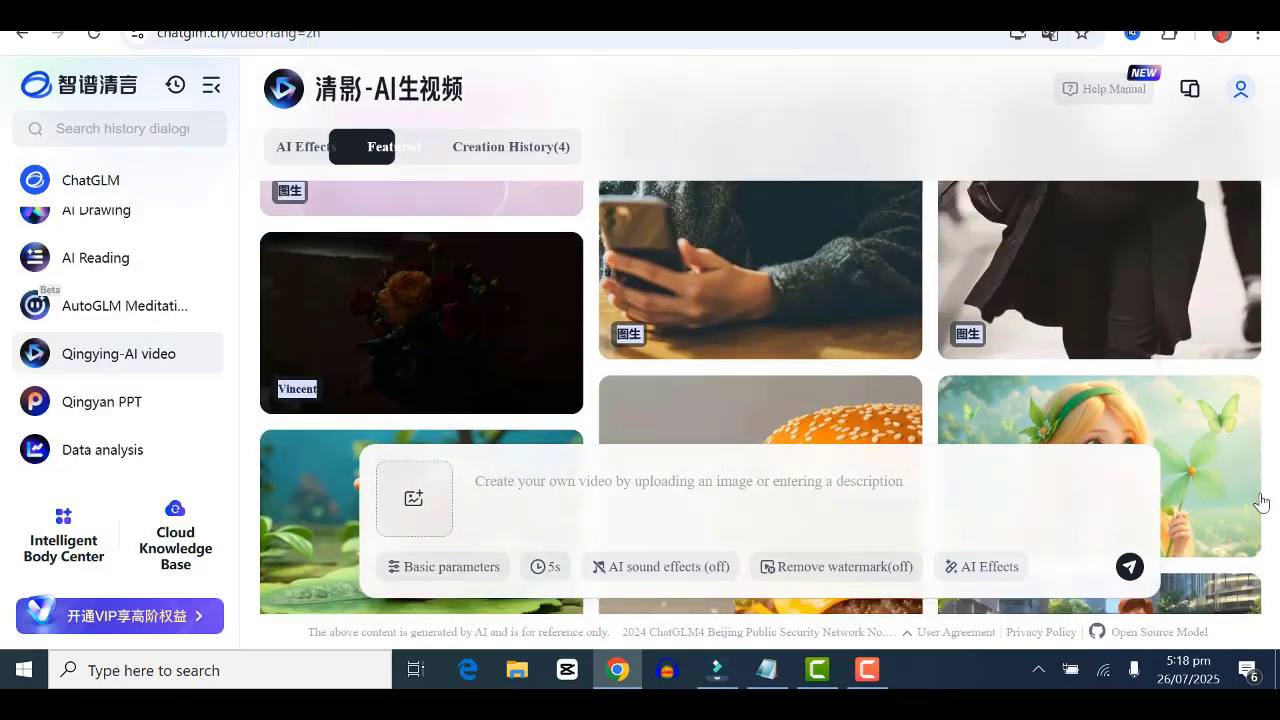
{"action": "scroll", "coordinate": [1262, 502], "scroll_direction": "down", "scroll_amount": 5}
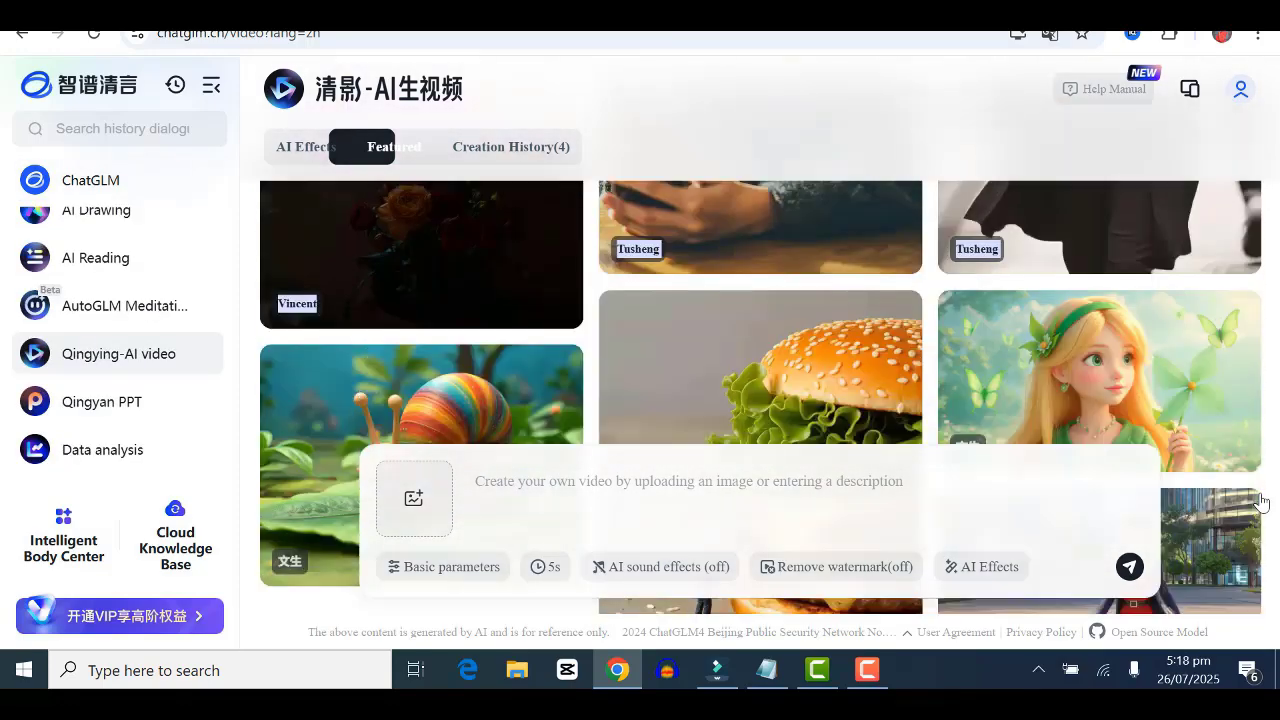
{"action": "scroll", "coordinate": [1262, 502], "scroll_direction": "down", "scroll_amount": 3}
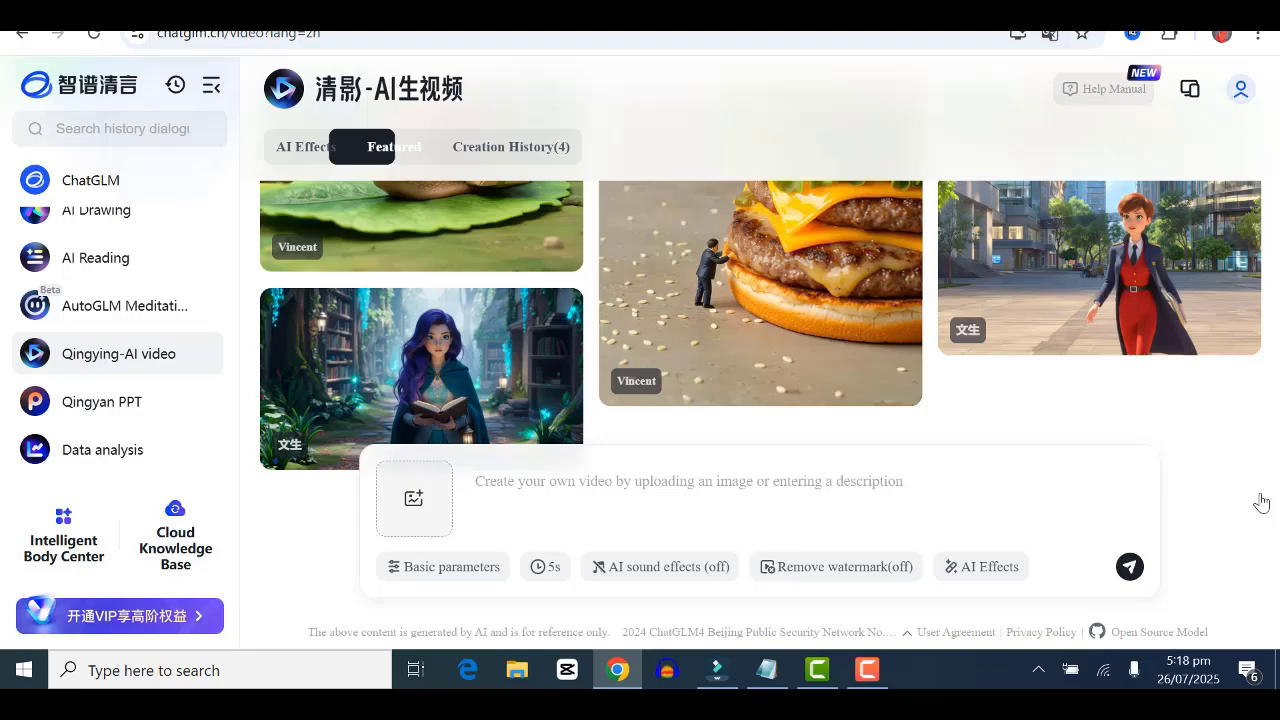
{"action": "scroll", "coordinate": [1262, 502], "scroll_direction": "down", "scroll_amount": 5}
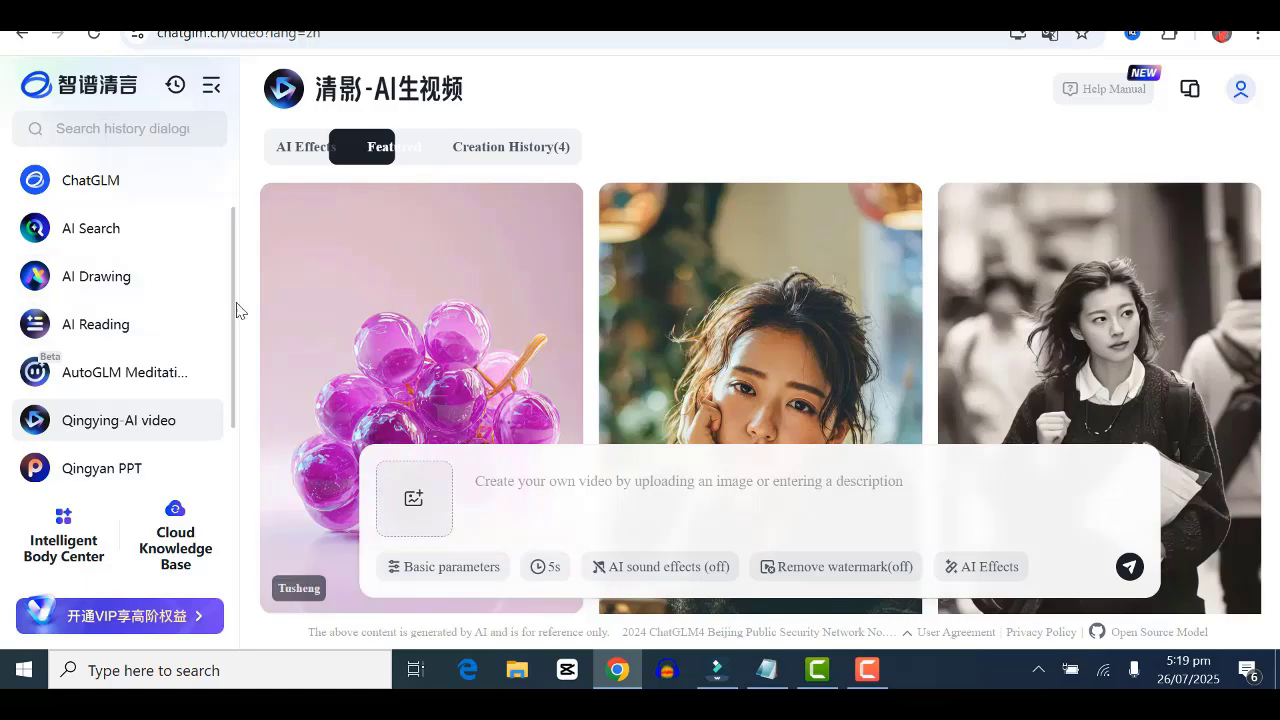
Switch to the main ChatGLM chat from the sidebar.
{"action": "double_click", "coordinate": [231, 368]}
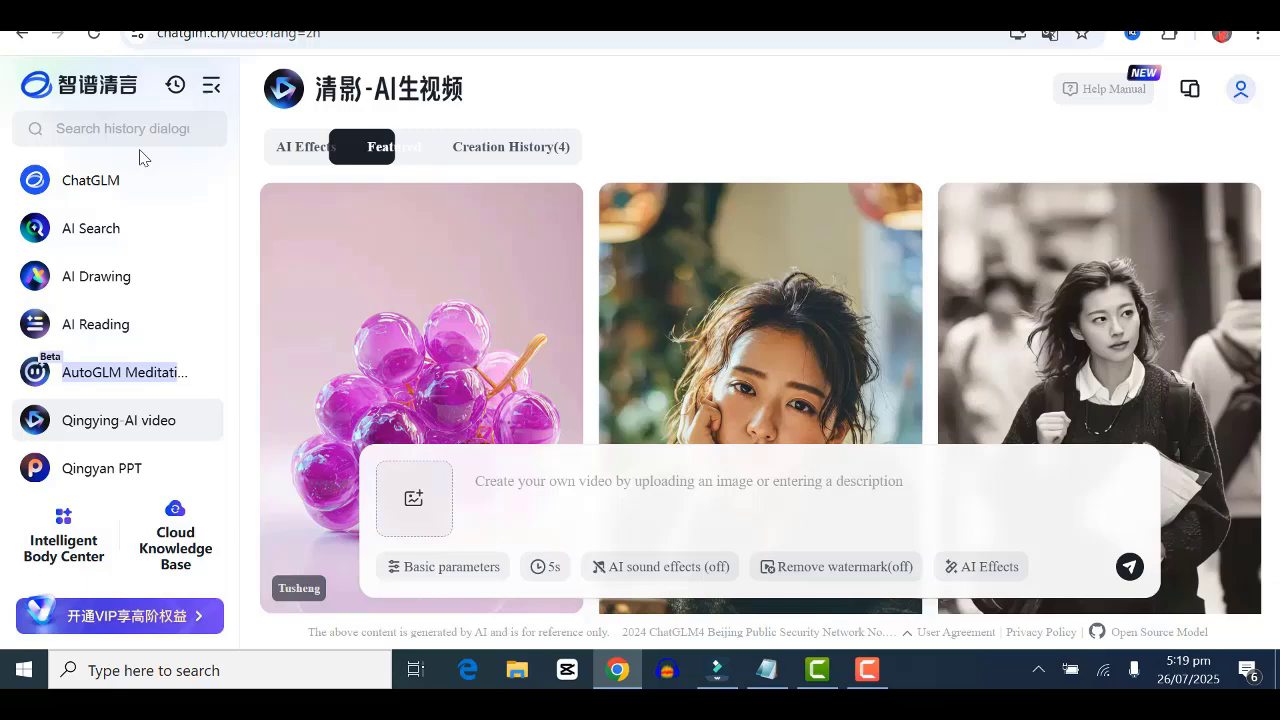
{"action": "left_click", "coordinate": [138, 190]}
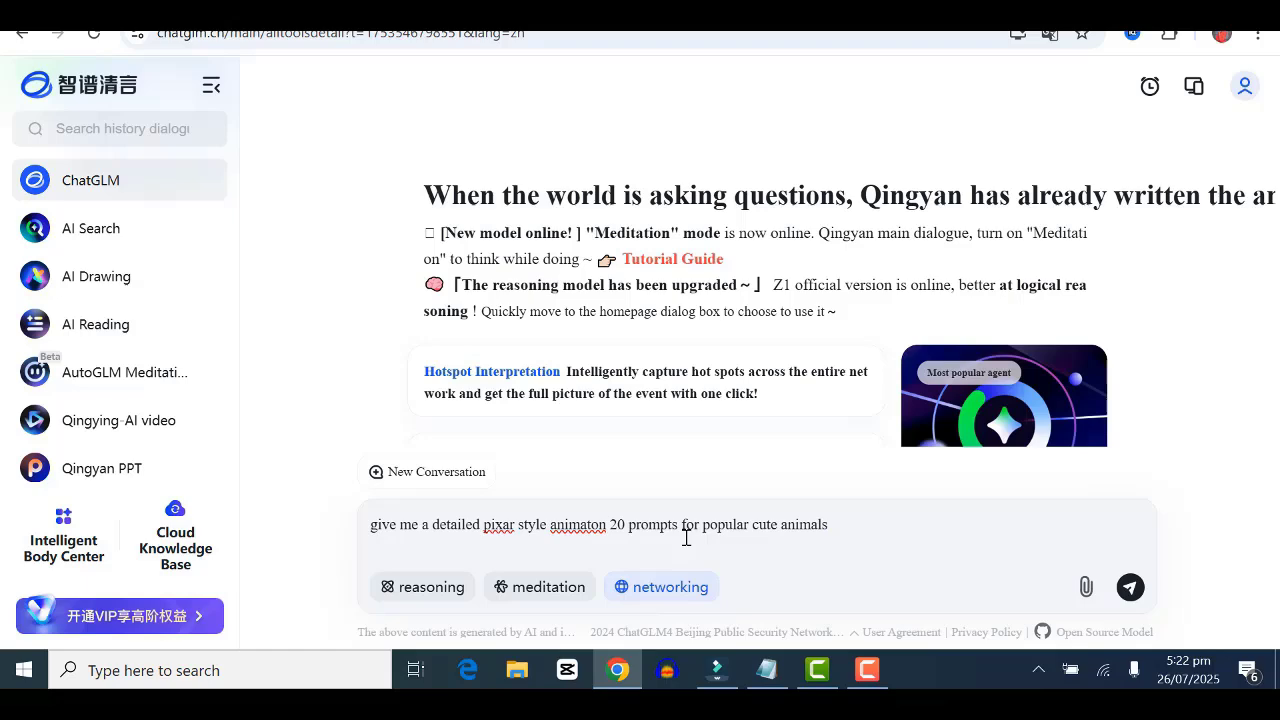
Send the Pixar-style cute-animal prompt request, stop generation, and review the reply.
{"action": "left_click", "coordinate": [1130, 587]}
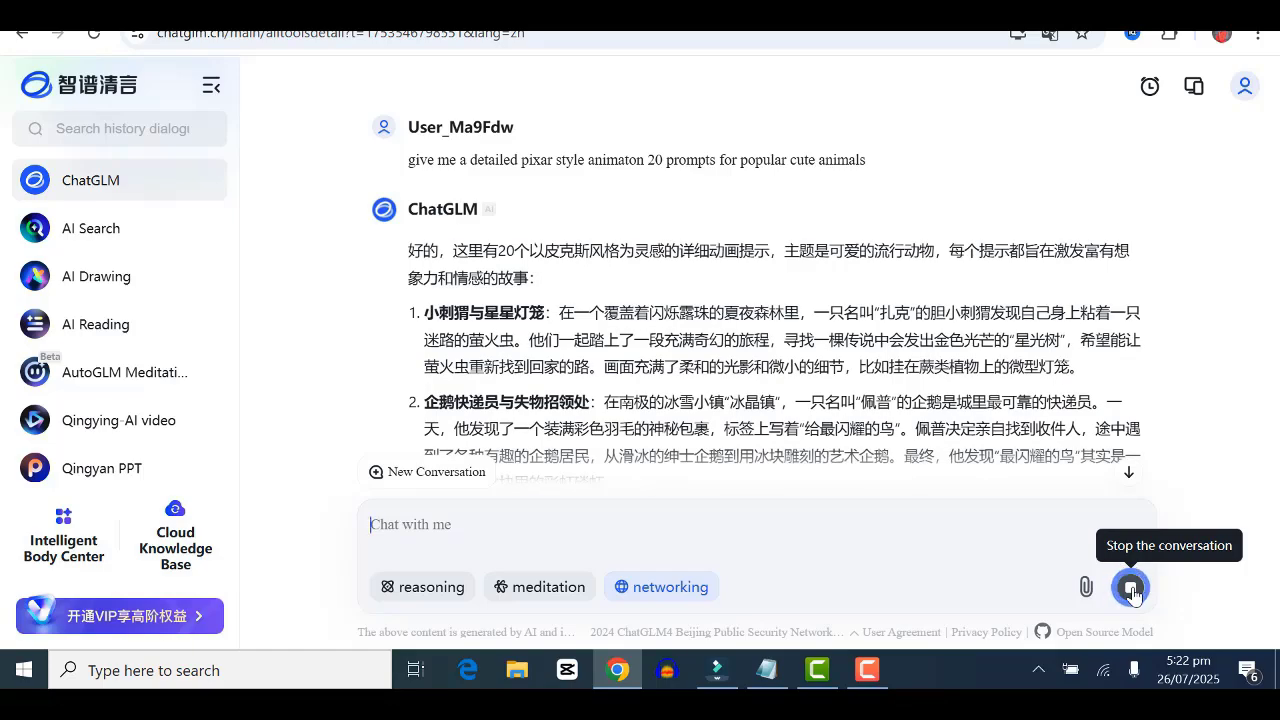
{"action": "left_click", "coordinate": [1131, 589]}
{"action": "scroll", "coordinate": [1272, 162], "scroll_direction": "down", "scroll_amount": 3}
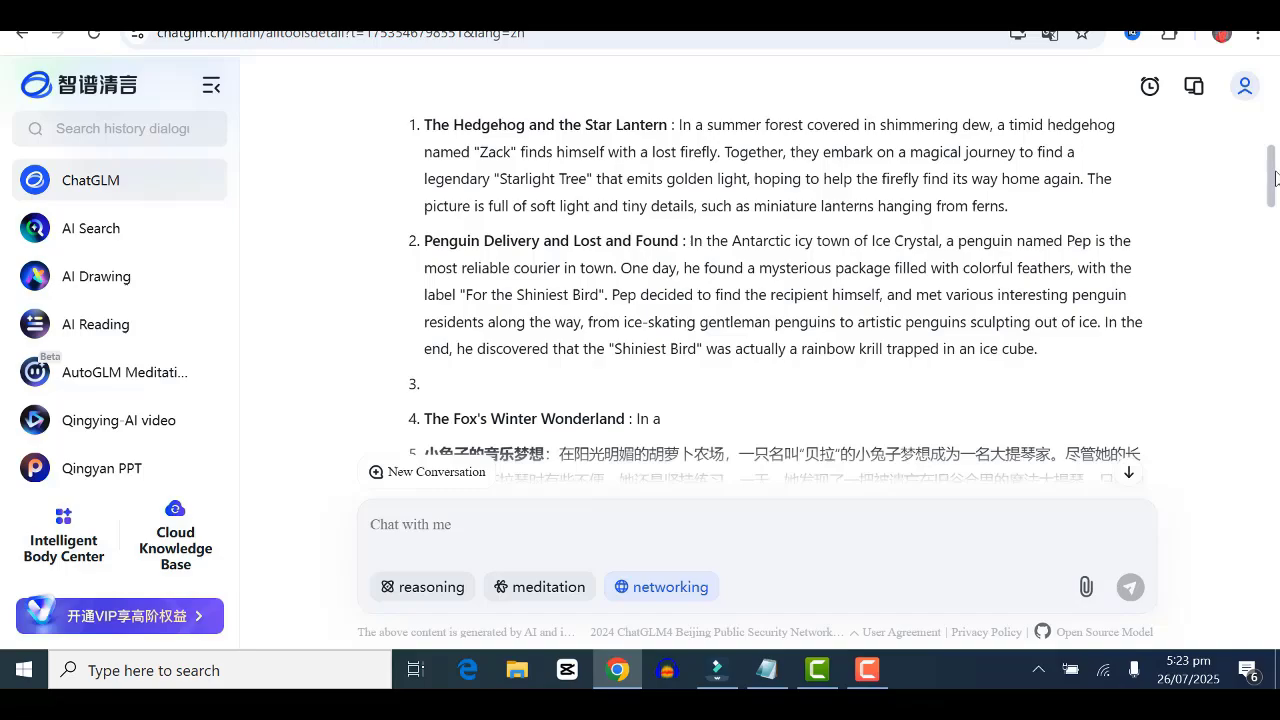
{"action": "scroll", "coordinate": [1277, 197], "scroll_direction": "down", "scroll_amount": 10}
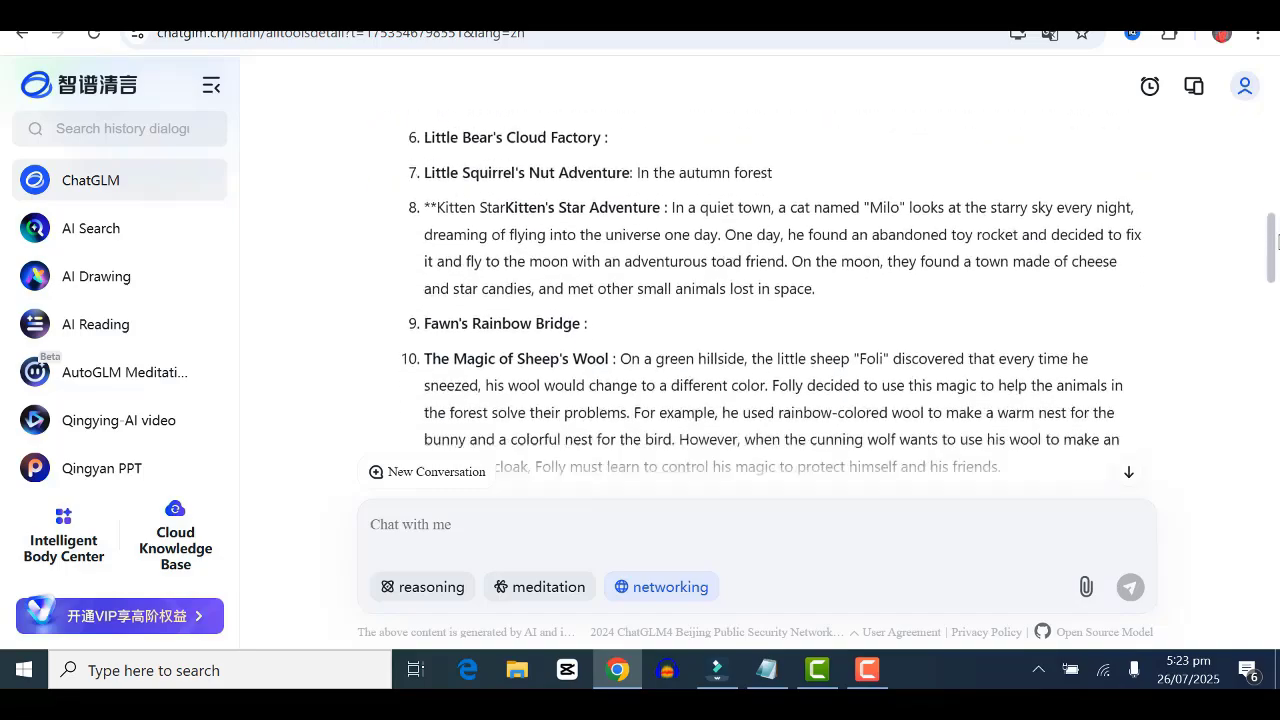
{"action": "scroll", "coordinate": [1277, 331], "scroll_direction": "down", "scroll_amount": 3}
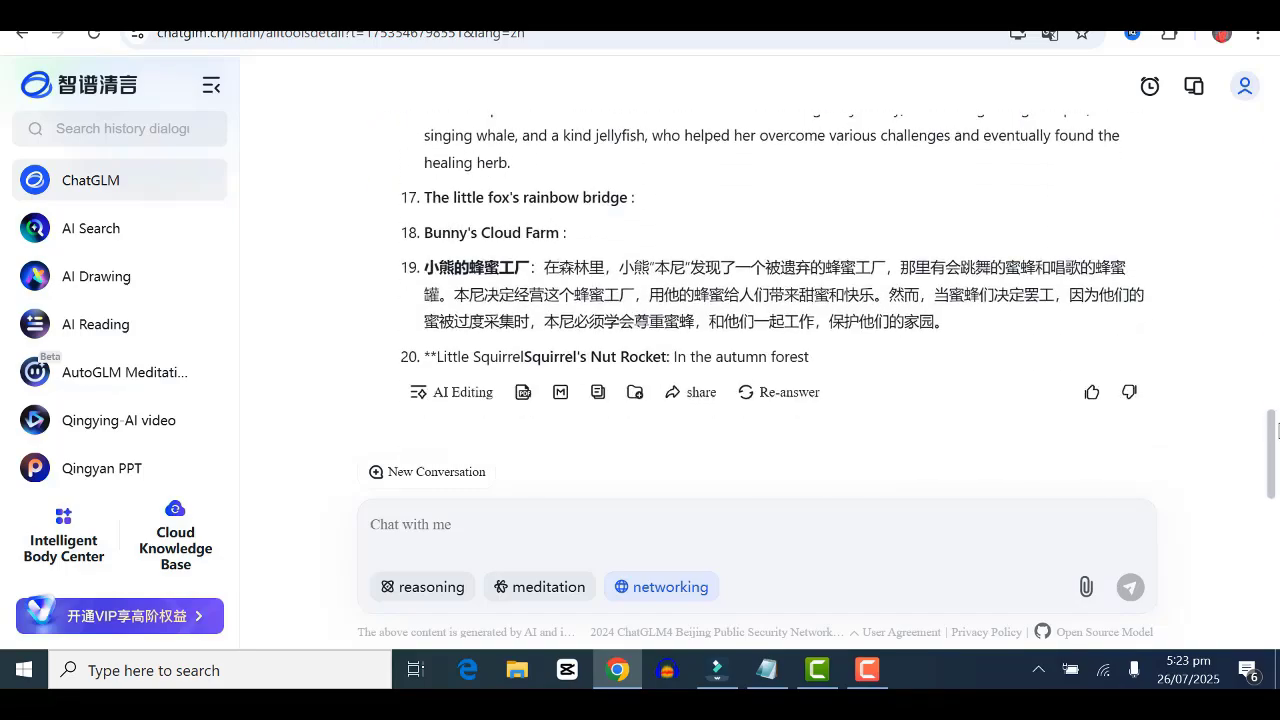
{"action": "scroll", "coordinate": [1243, 297], "scroll_direction": "up", "scroll_amount": 8}
{"action": "scroll", "coordinate": [1250, 330], "scroll_direction": "down", "scroll_amount": 8}
{"action": "scroll", "coordinate": [1260, 243], "scroll_direction": "up", "scroll_amount": 15}
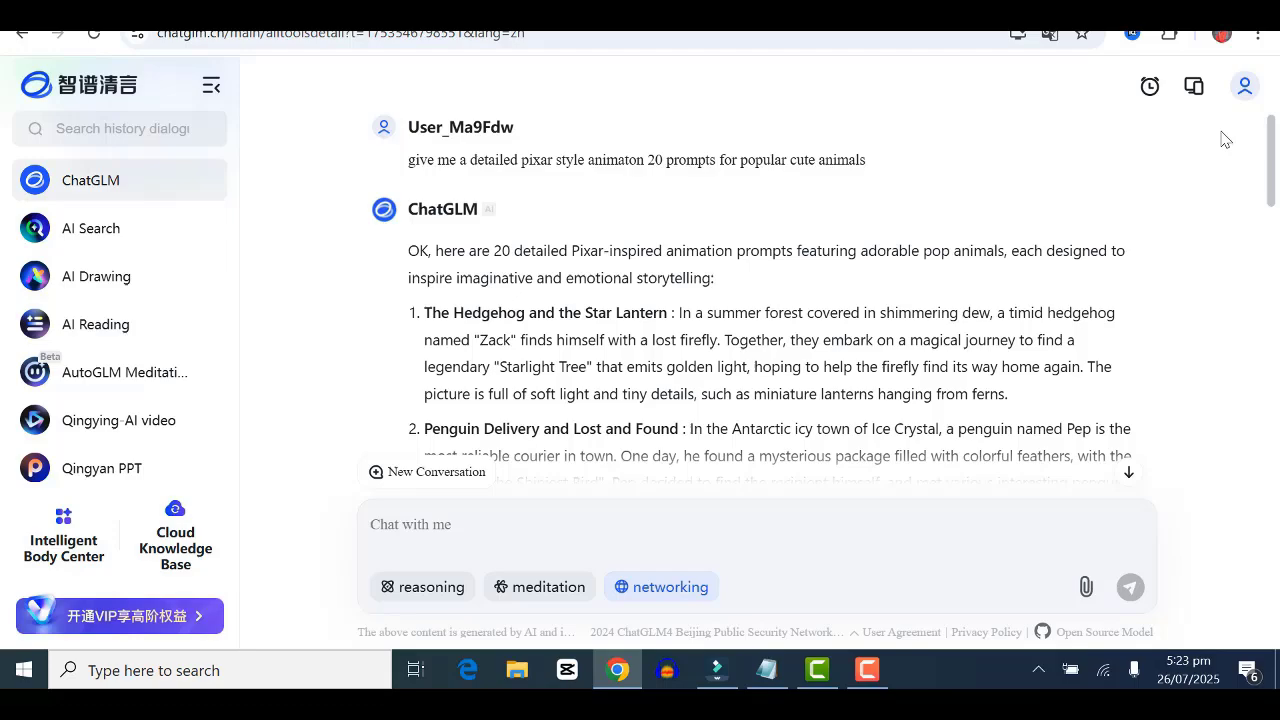
Select the text of the 20-prompt reply.
{"action": "left_click_drag", "start_coordinate": [403, 248], "coordinate": [1173, 442]}
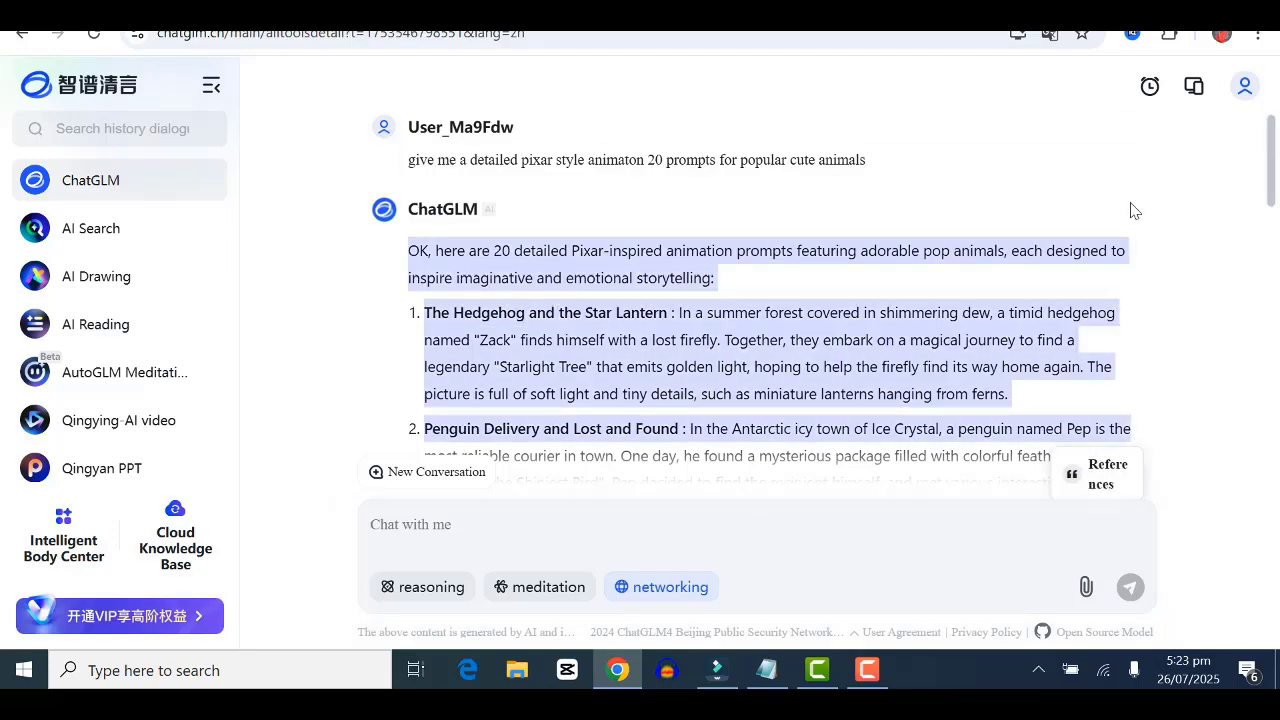
{"action": "scroll", "coordinate": [1270, 303], "scroll_direction": "down", "scroll_amount": 3}
{"action": "scroll", "coordinate": [1270, 303], "scroll_direction": "down", "scroll_amount": 5}
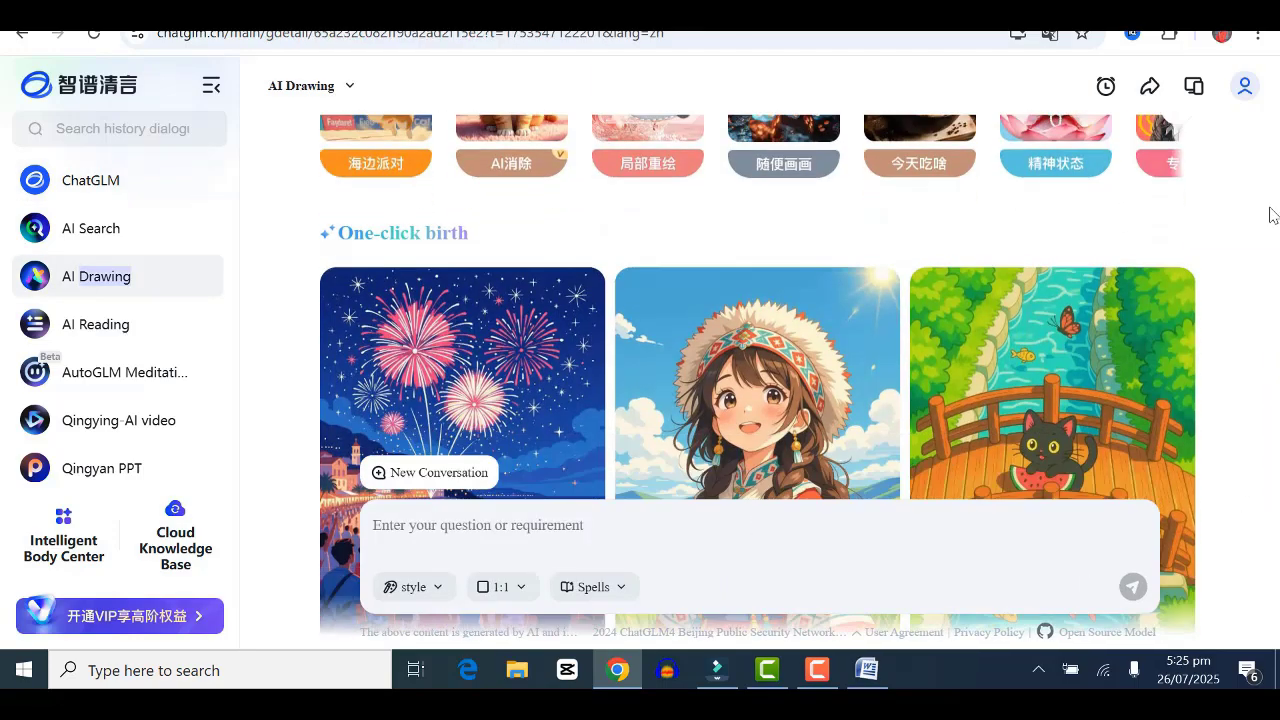
Scroll through the AI Drawing example image gallery.
{"action": "scroll", "coordinate": [1268, 214], "scroll_direction": "down", "scroll_amount": 2}
{"action": "scroll", "coordinate": [1270, 214], "scroll_direction": "down", "scroll_amount": 5}
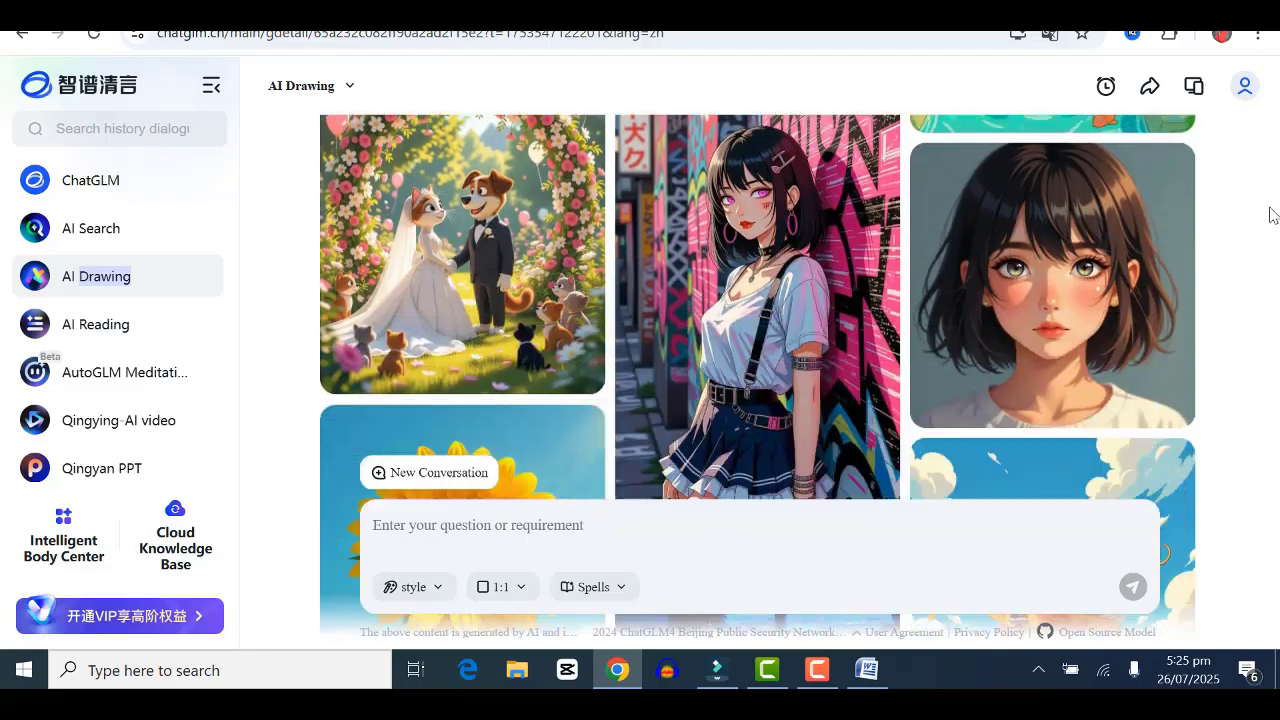
{"action": "scroll", "coordinate": [1270, 214], "scroll_direction": "down", "scroll_amount": 4}
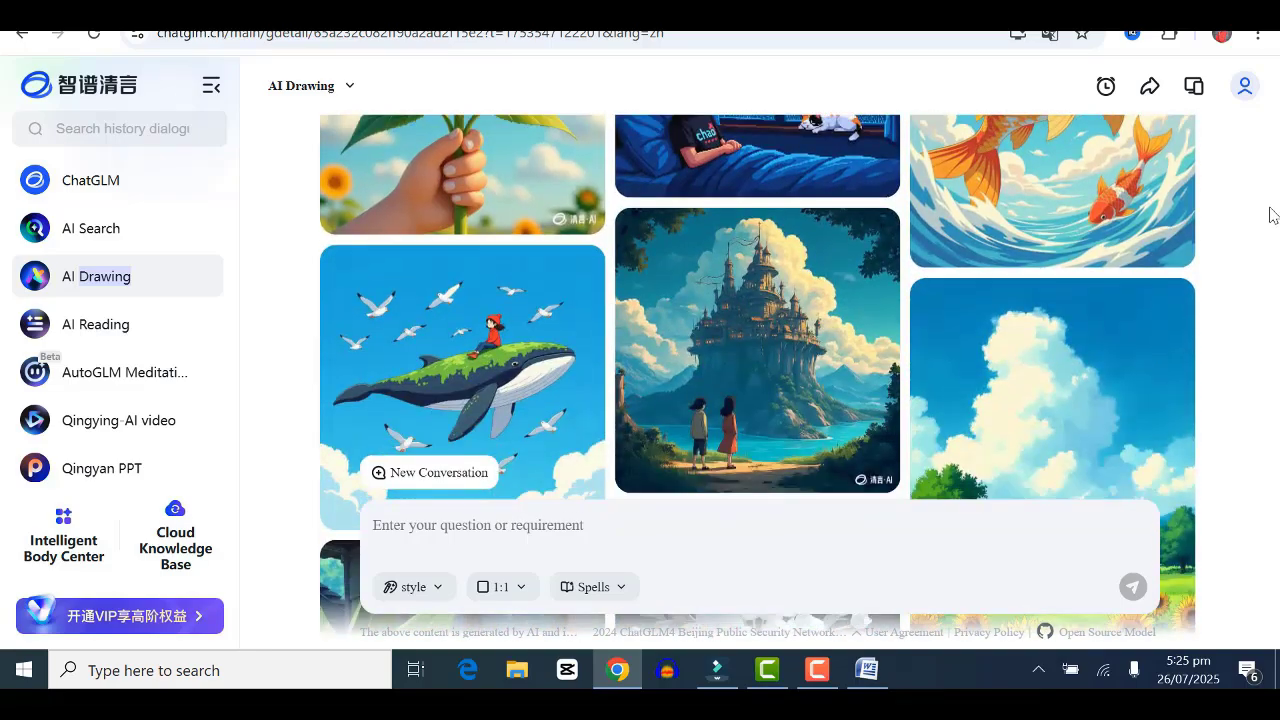
{"action": "scroll", "coordinate": [1270, 214], "scroll_direction": "down", "scroll_amount": 6}
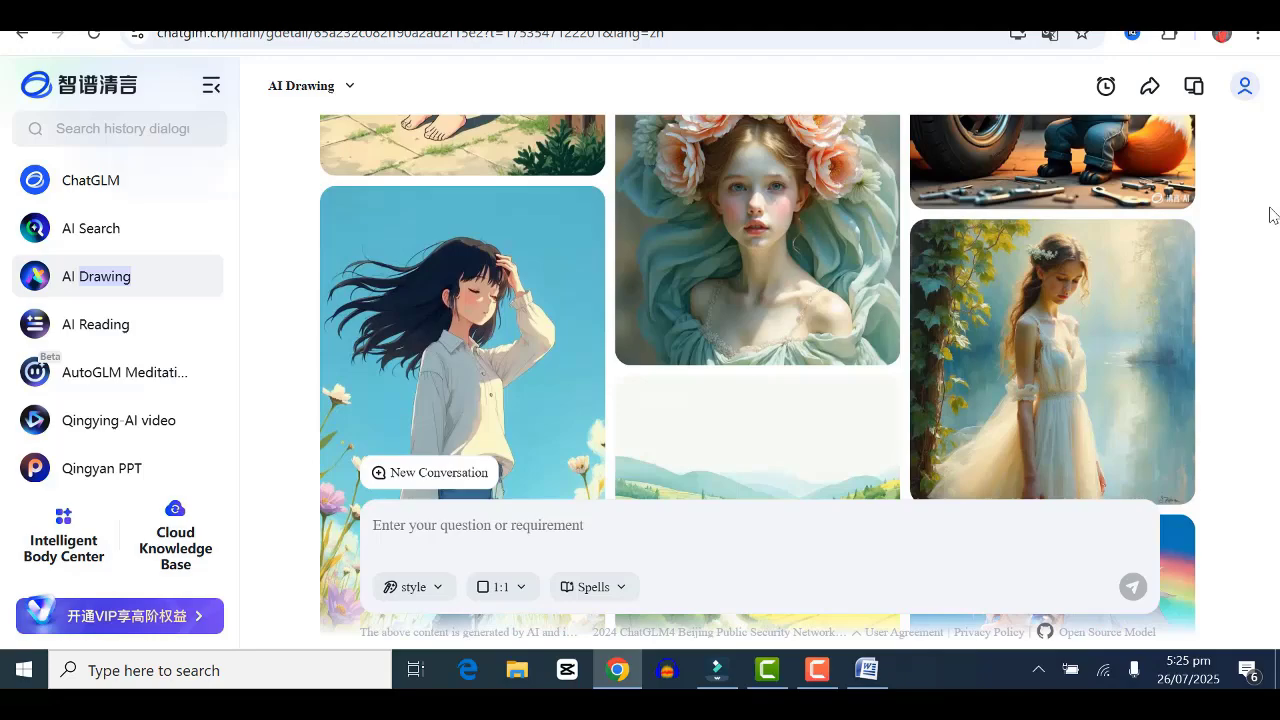
{"action": "scroll", "coordinate": [1270, 214], "scroll_direction": "down", "scroll_amount": 6}
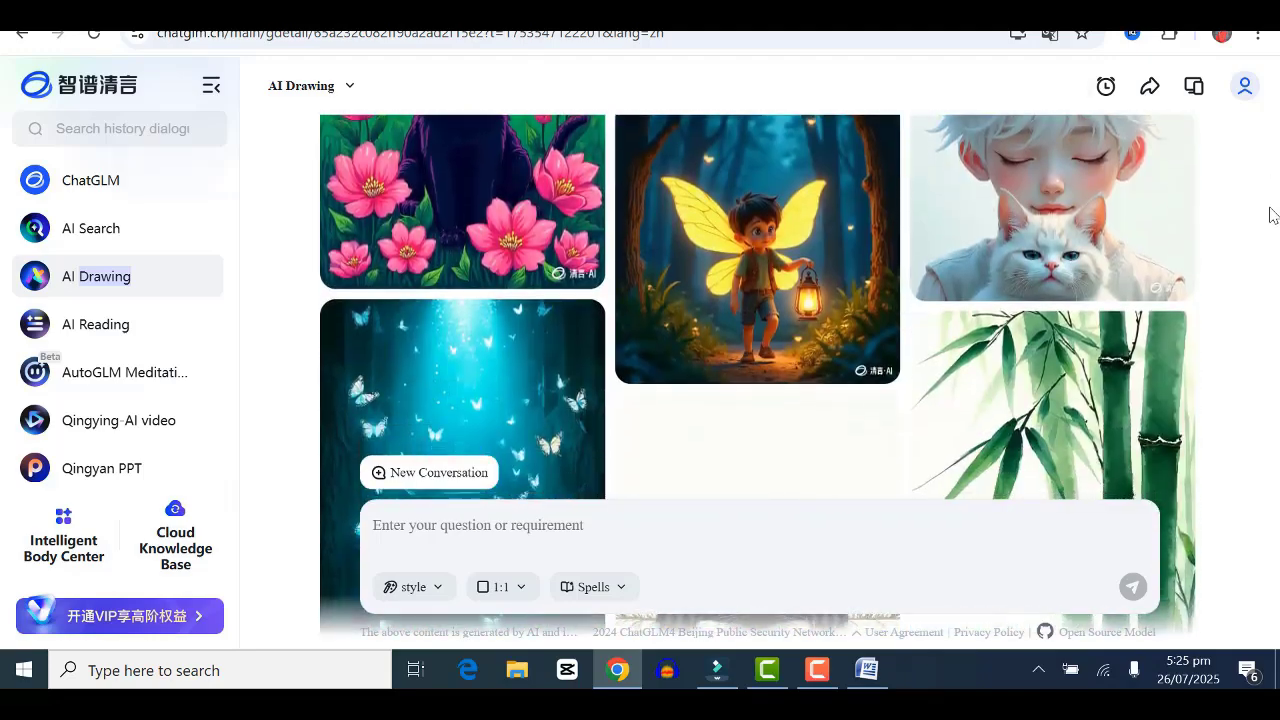
{"action": "scroll", "coordinate": [1270, 214], "scroll_direction": "down", "scroll_amount": 3}
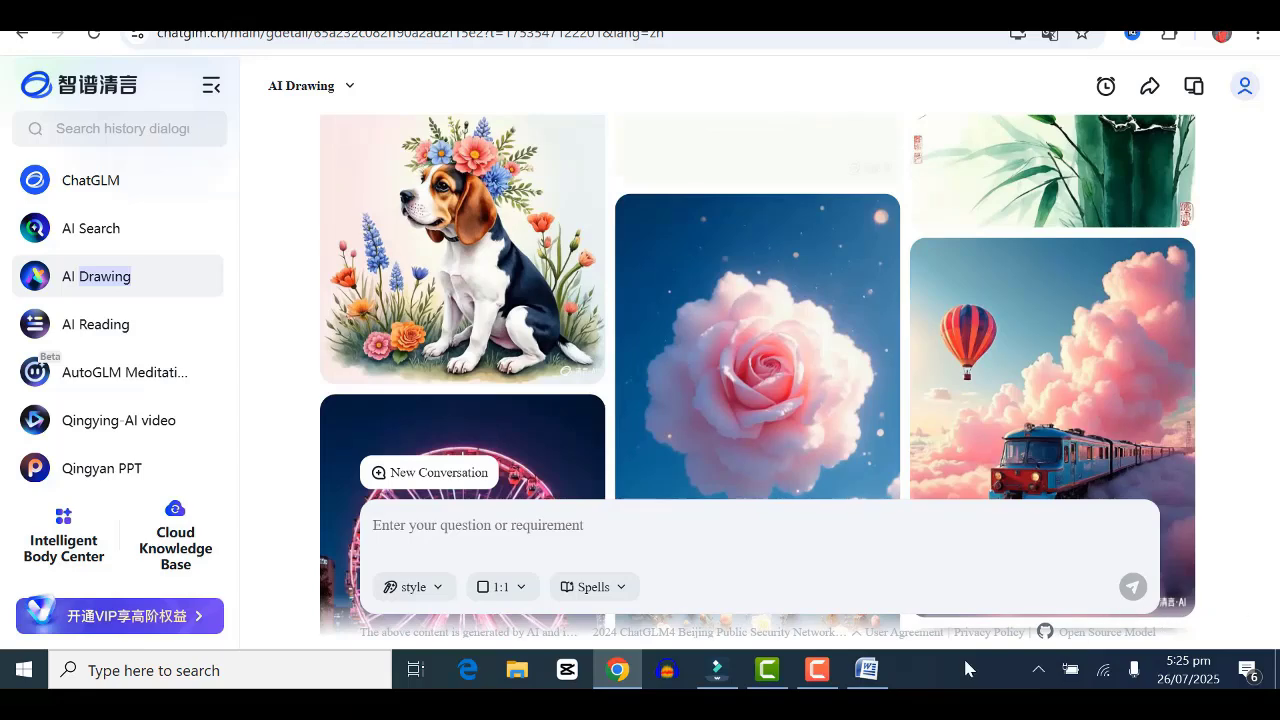
Select the hedgehog prompt's description in the Word prompt list and return to Chrome.
{"action": "left_click", "coordinate": [870, 683]}
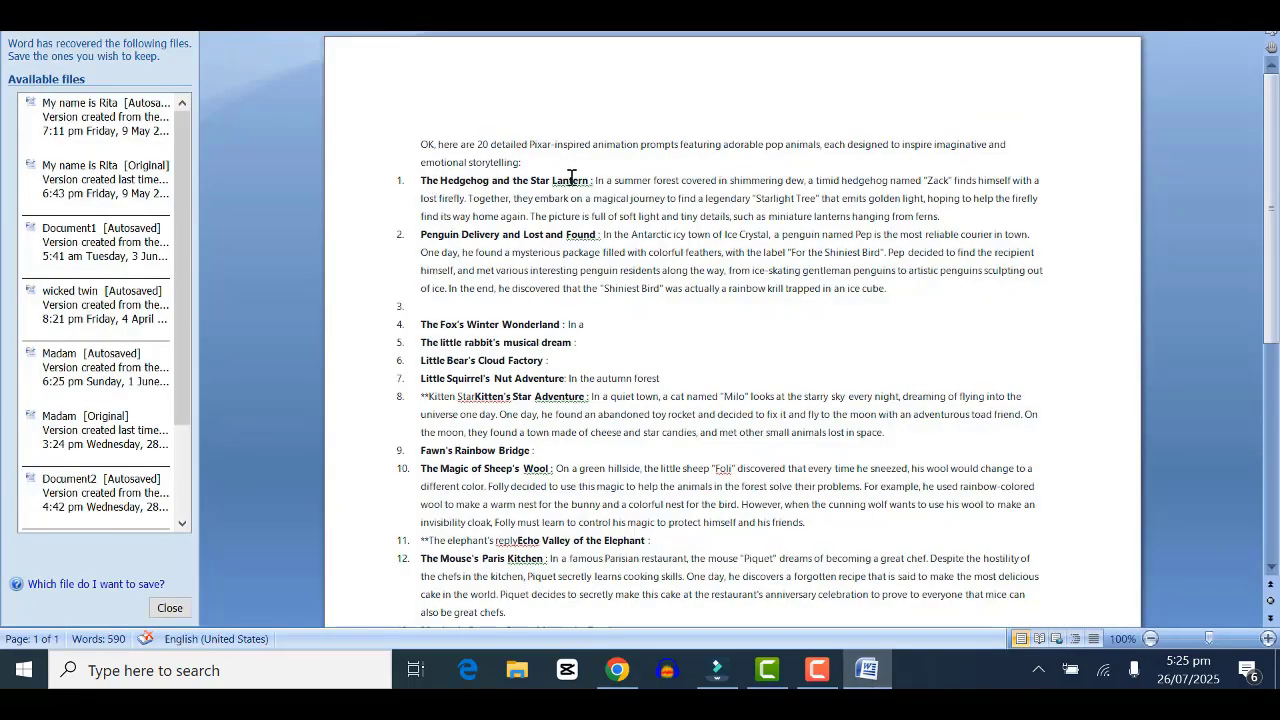
{"action": "left_click_drag", "start_coordinate": [596, 183], "coordinate": [970, 212]}
{"action": "key", "text": "ctrl+c"}
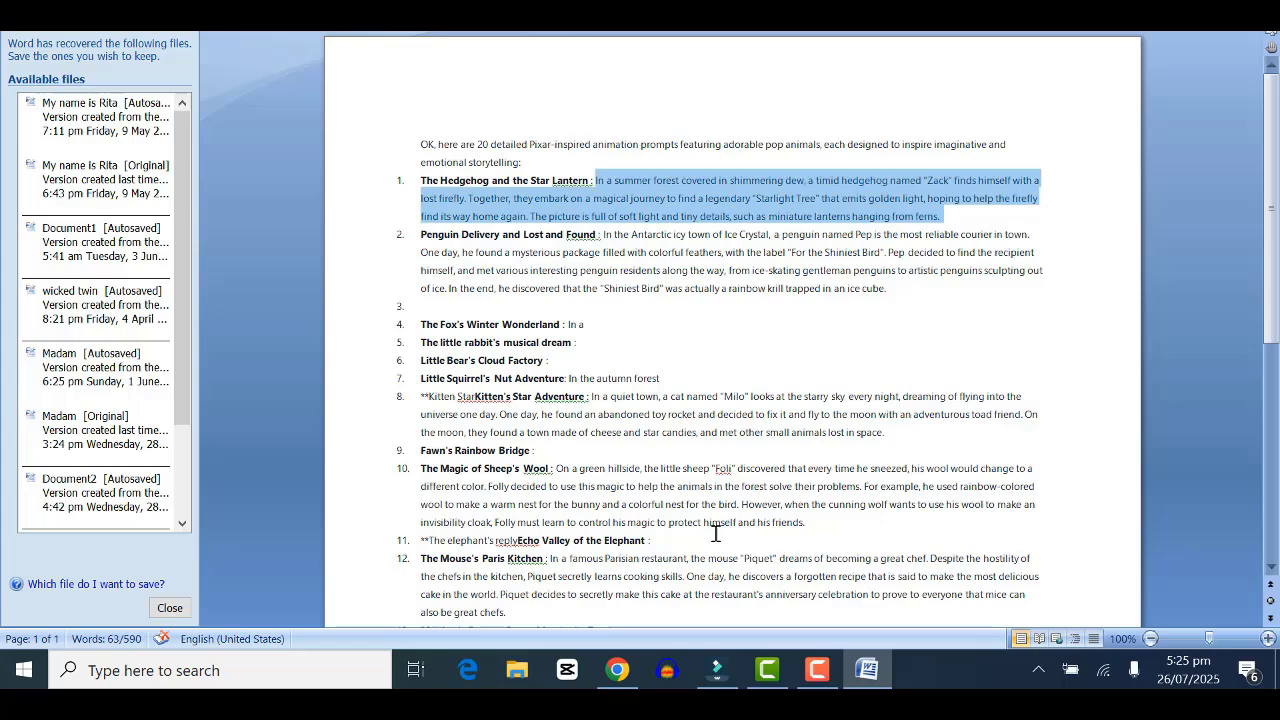
{"action": "left_click", "coordinate": [617, 670]}
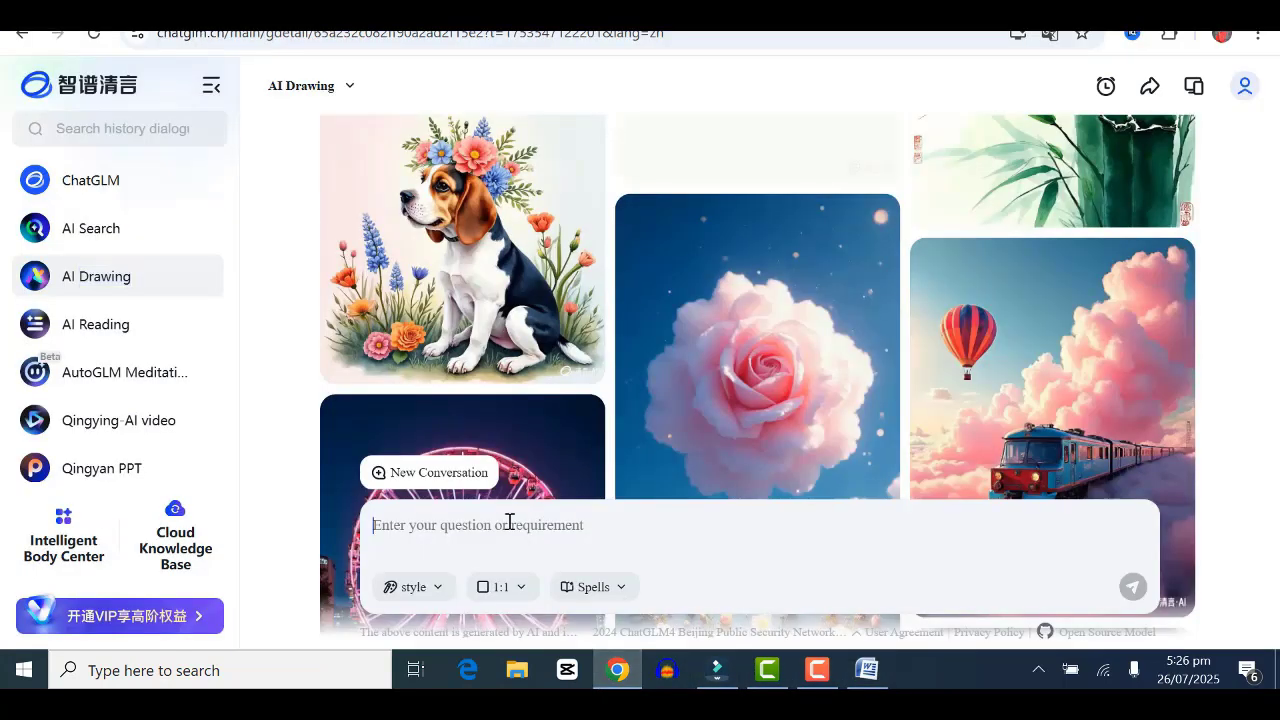
Paste the hedgehog-and-firefly prompt, choose Pixar style and the 16:9 video horizontal cover proportion.
{"action": "key", "text": "ctrl+v"}
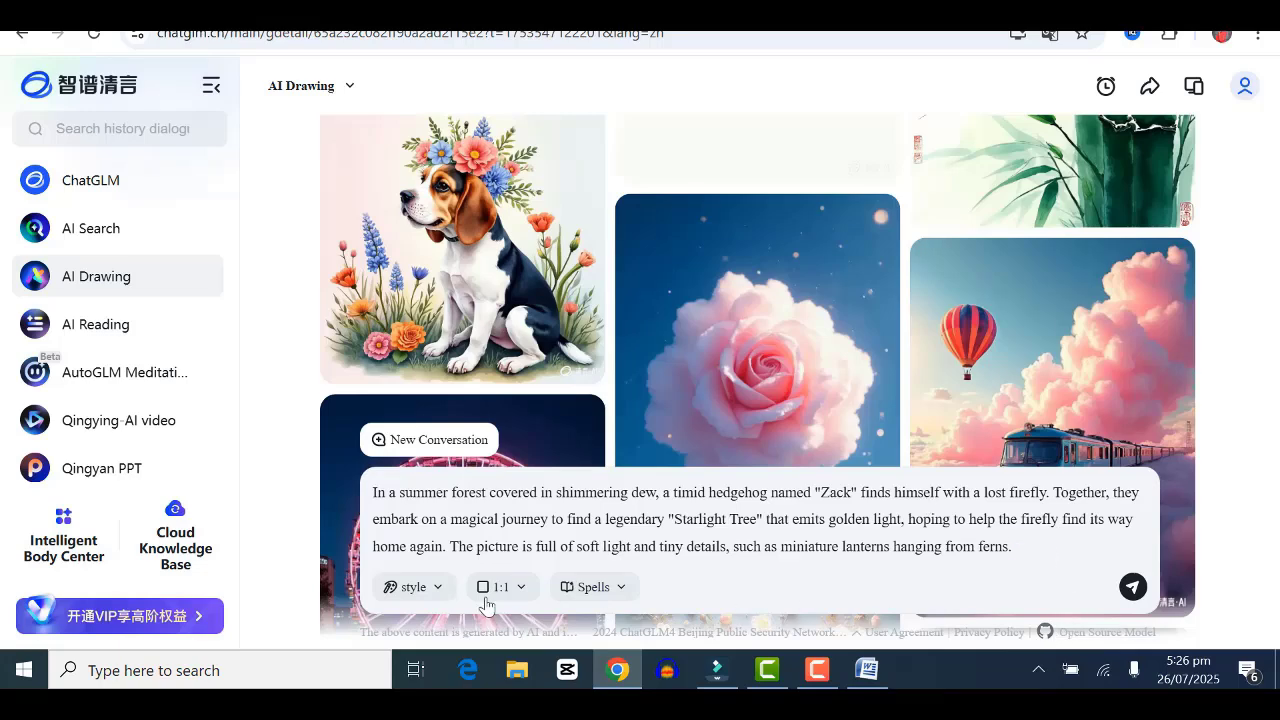
{"action": "left_click", "coordinate": [436, 597]}
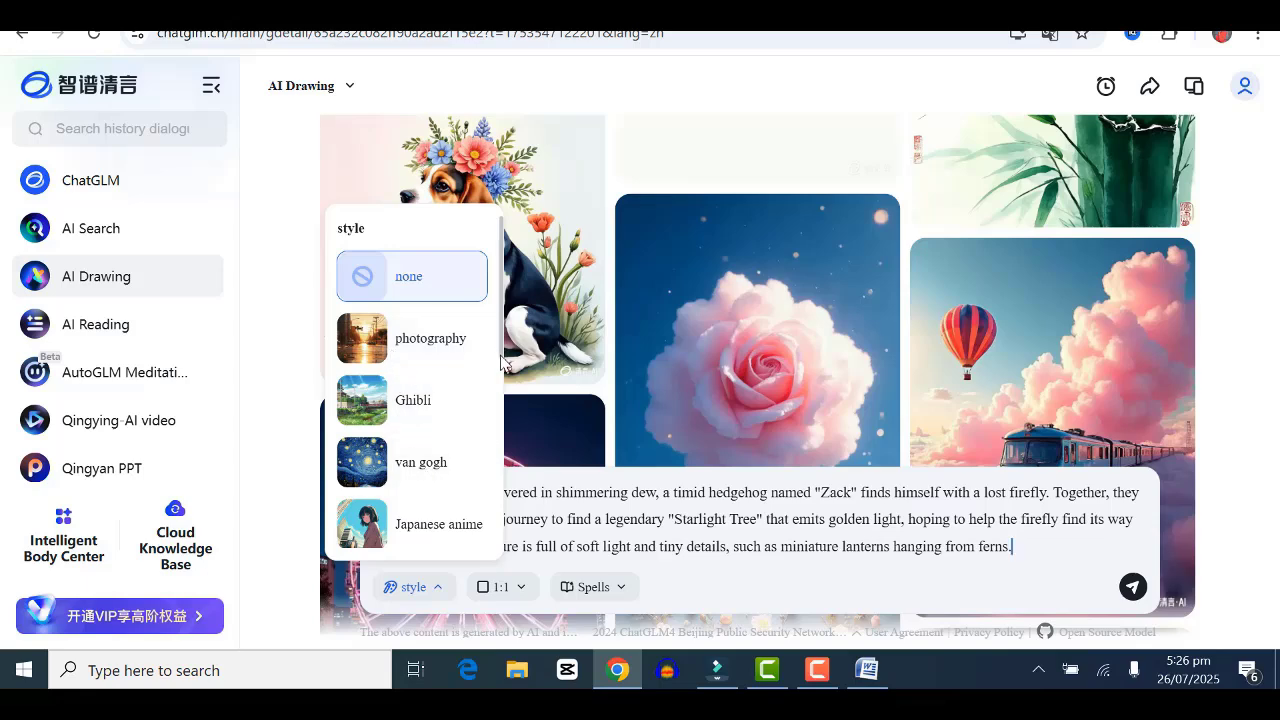
{"action": "scroll", "coordinate": [500, 360], "scroll_direction": "down", "scroll_amount": 2}
{"action": "left_click_drag", "start_coordinate": [505, 396], "coordinate": [523, 528]}
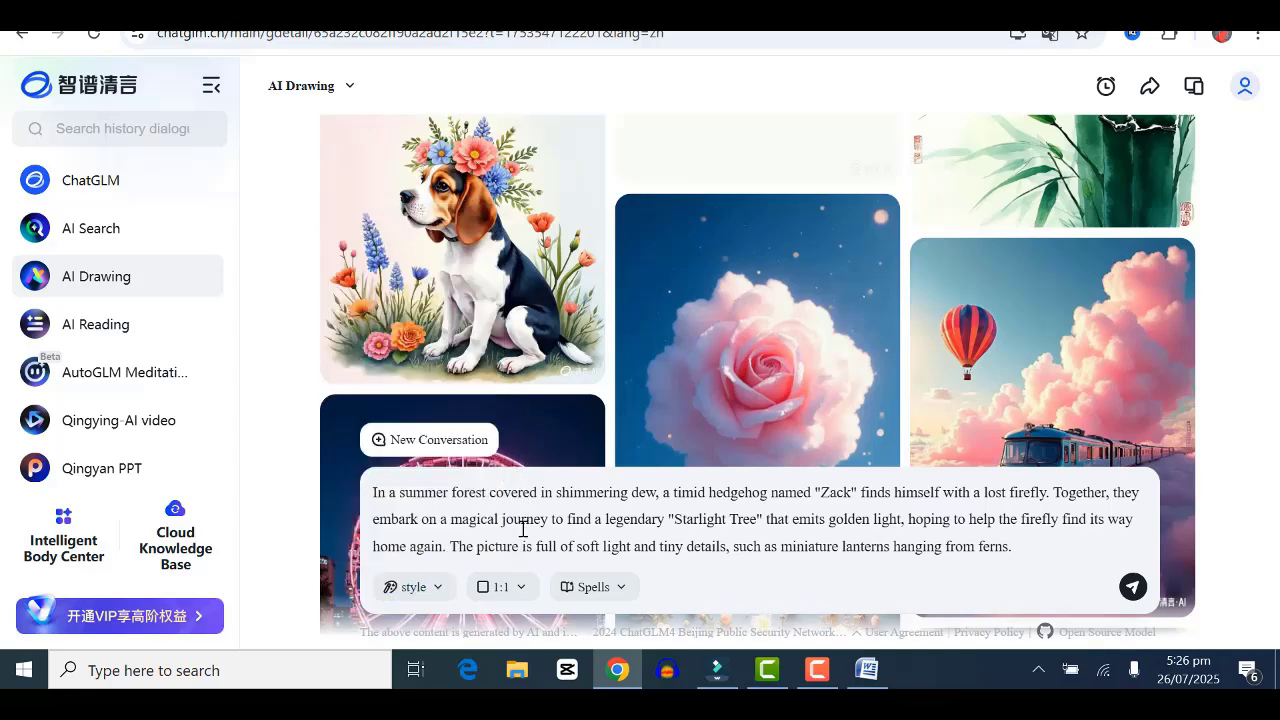
{"action": "left_click", "coordinate": [438, 588]}
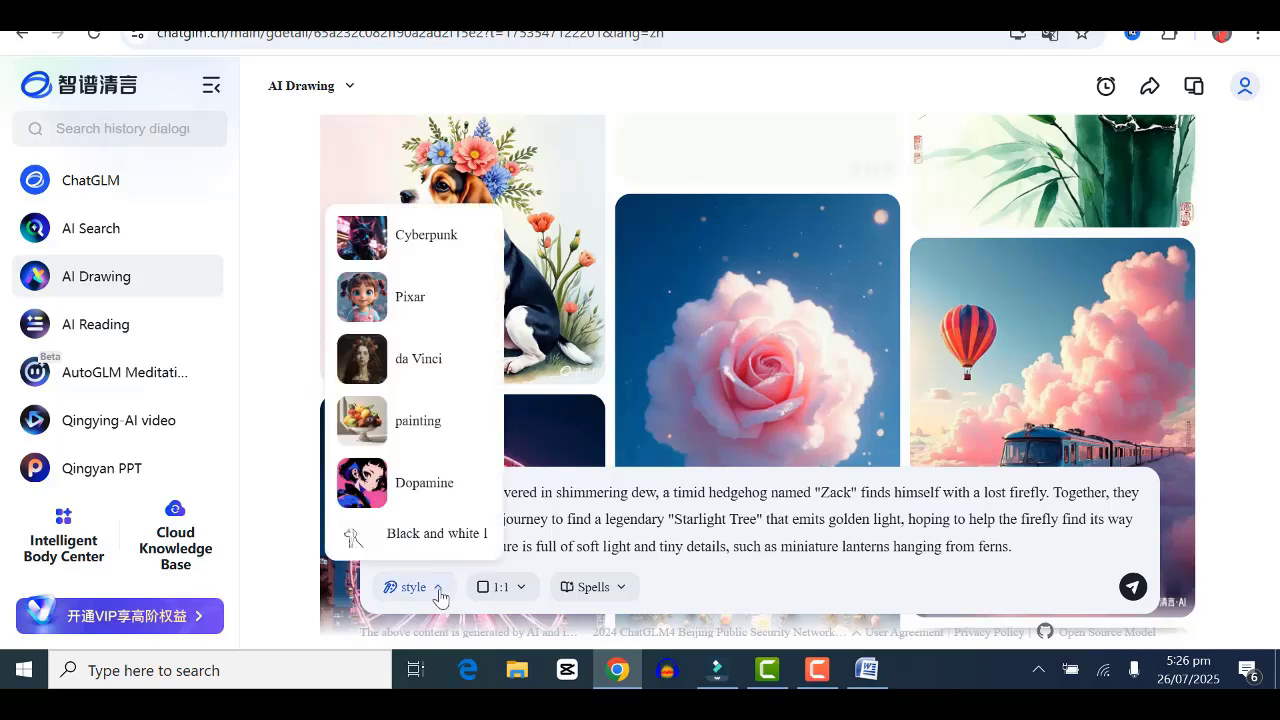
{"action": "left_click", "coordinate": [412, 297]}
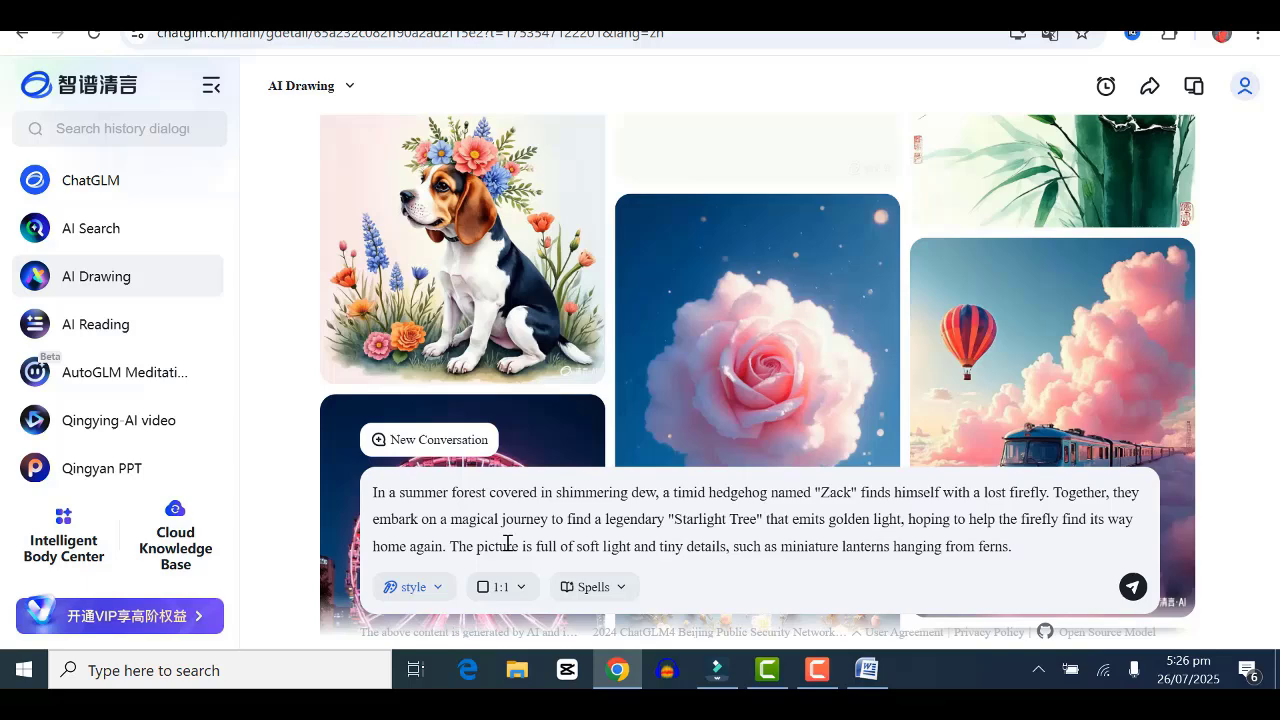
{"action": "left_click", "coordinate": [505, 592]}
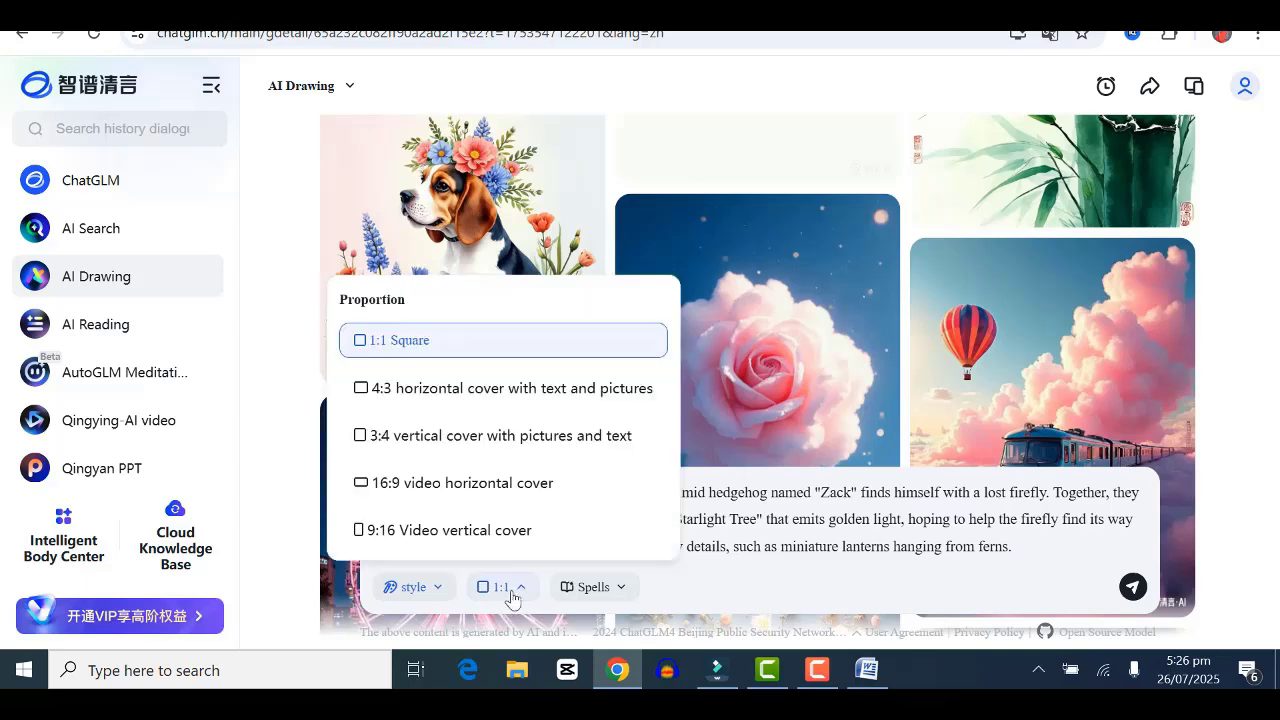
{"action": "left_click", "coordinate": [421, 484]}
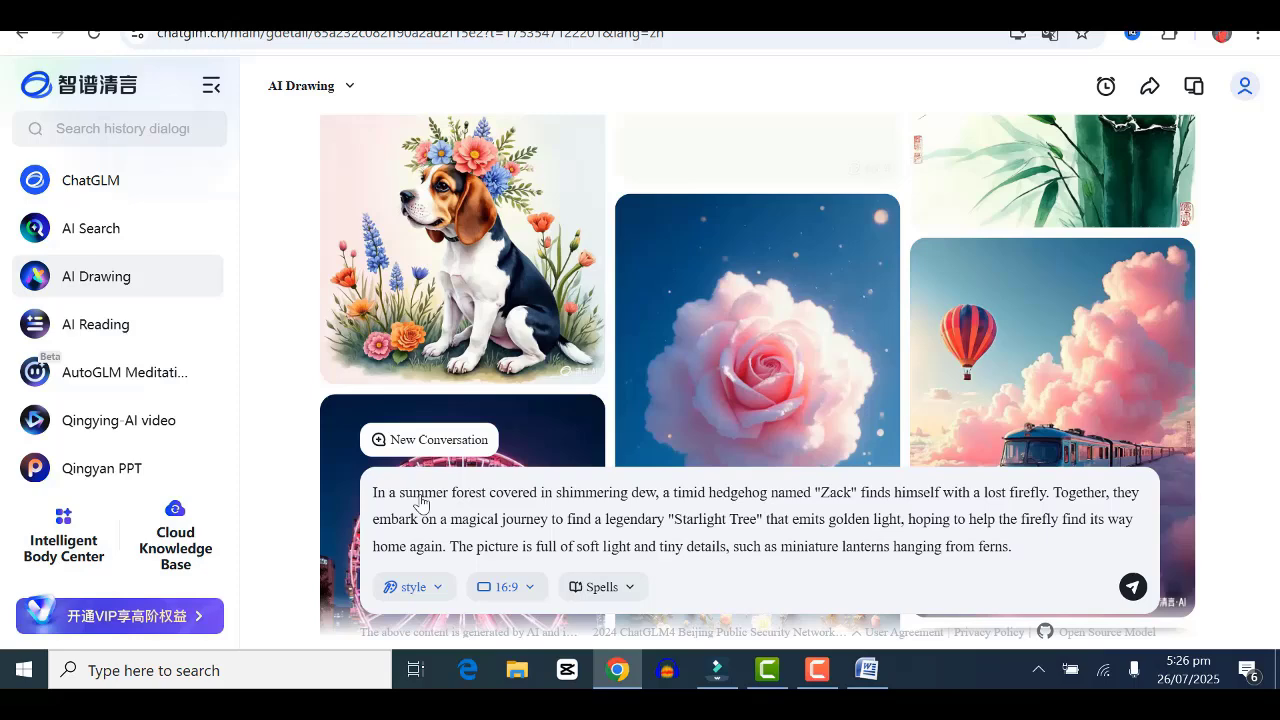
Generate the Pixar-style hedgehog images and page through them full size.
{"action": "left_click", "coordinate": [1132, 587]}
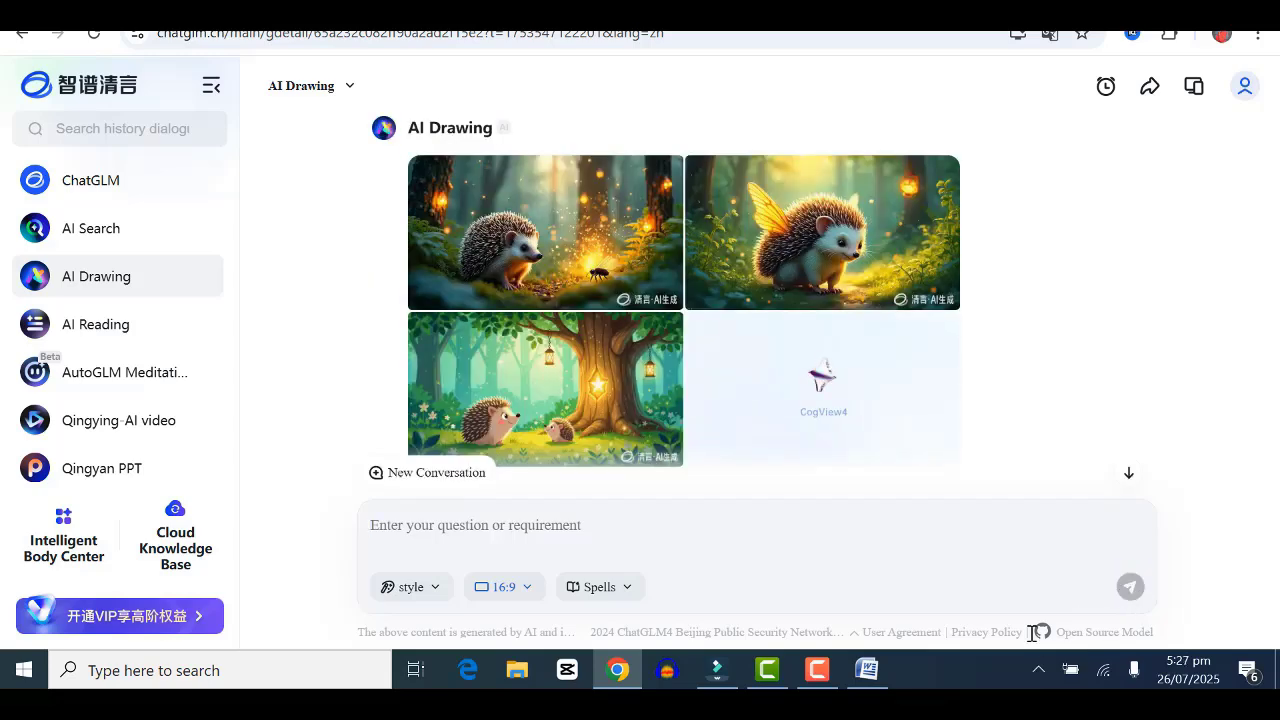
{"action": "left_click", "coordinate": [594, 223]}
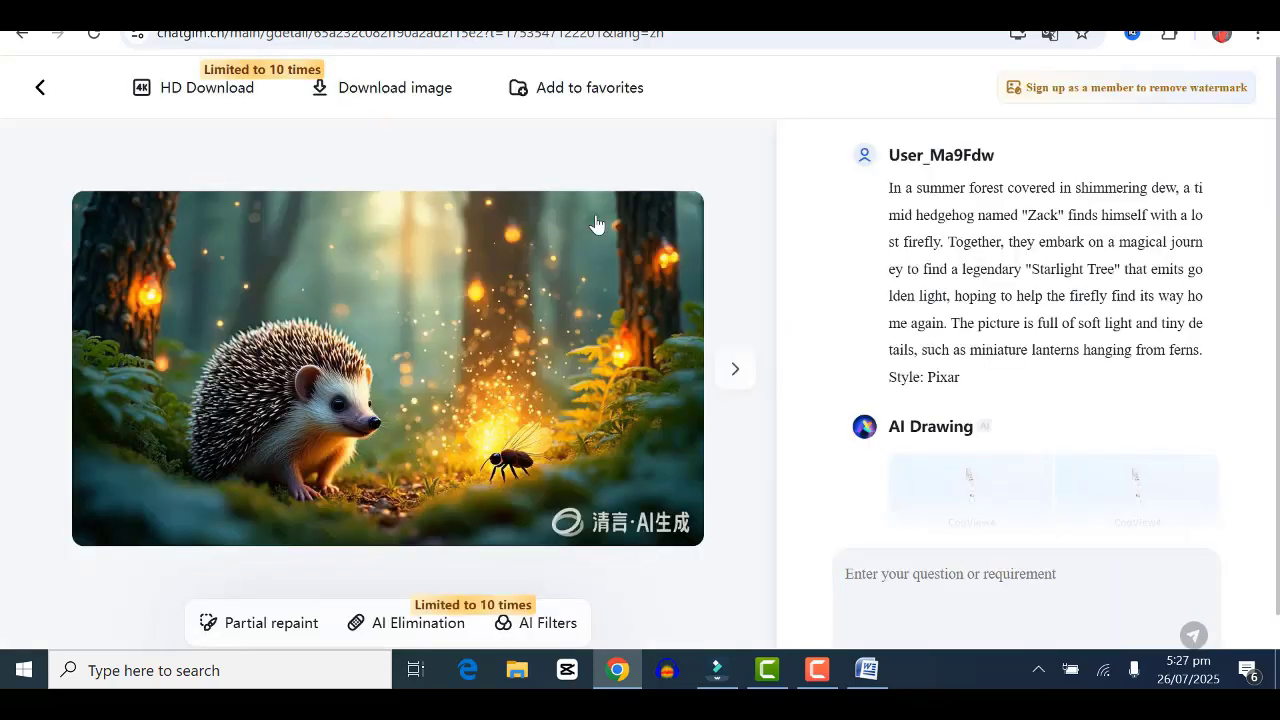
{"action": "left_click", "coordinate": [736, 370]}
{"action": "left_click", "coordinate": [736, 372]}
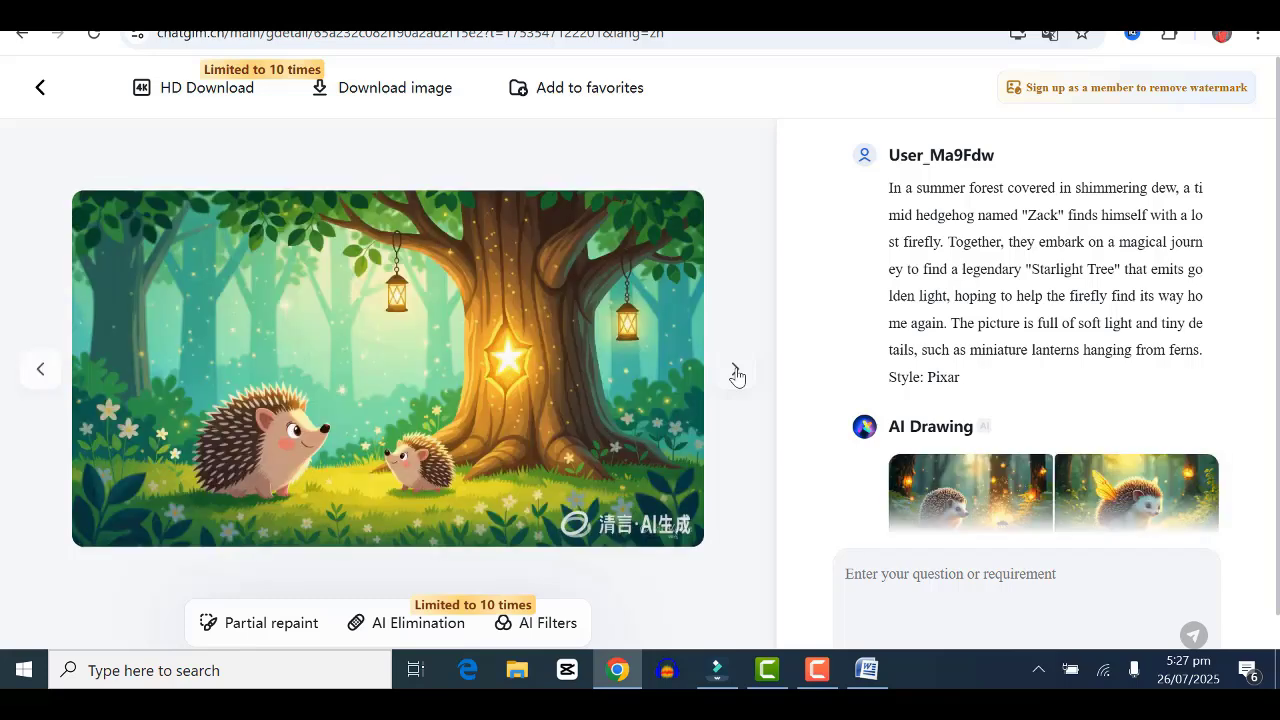
{"action": "left_click", "coordinate": [736, 374]}
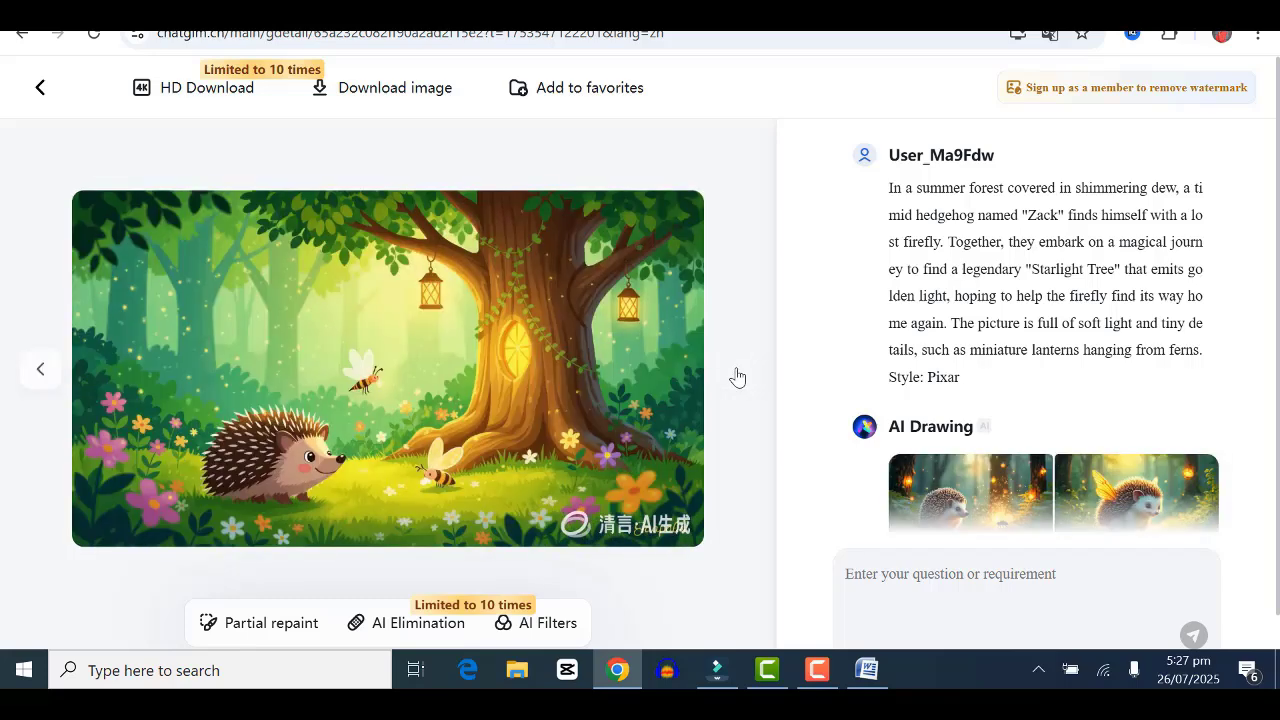
Return to the hedgehog-with-firefly image and view its detail page.
{"action": "left_click", "coordinate": [39, 372]}
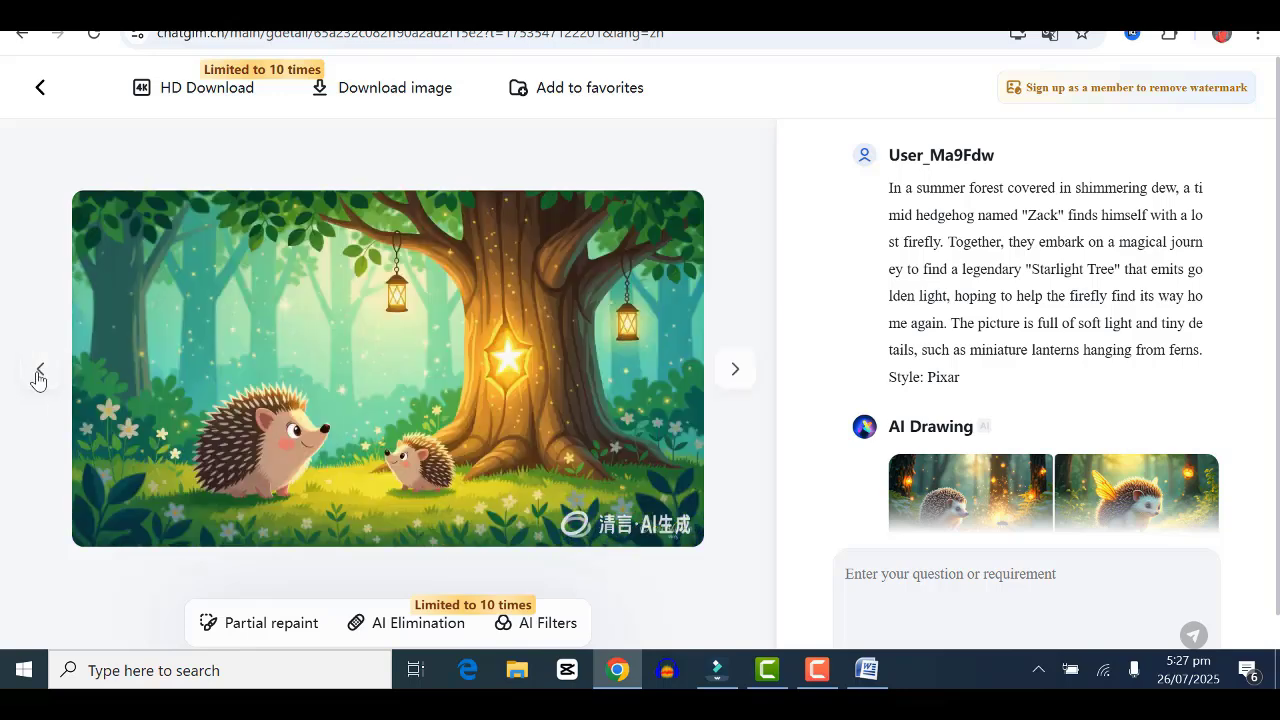
{"action": "left_click", "coordinate": [38, 375]}
{"action": "left_click", "coordinate": [38, 376]}
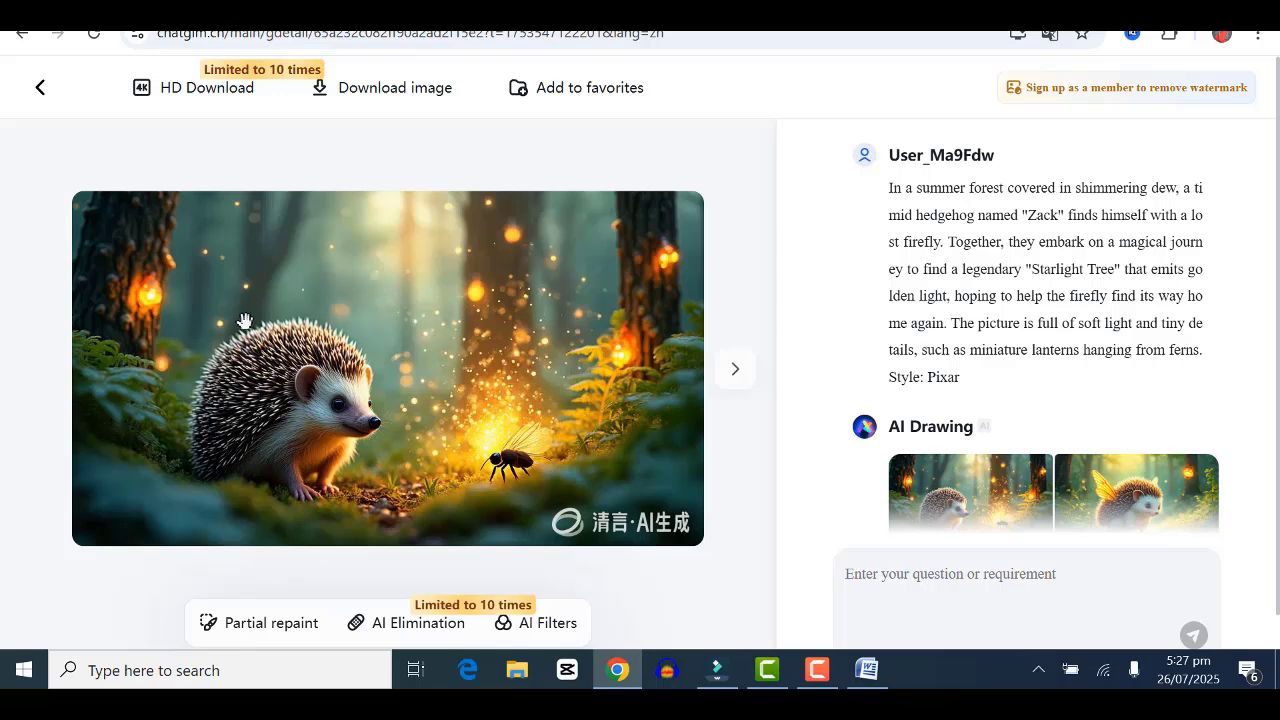
{"action": "scroll", "coordinate": [581, 502], "scroll_direction": "down", "scroll_amount": 1}
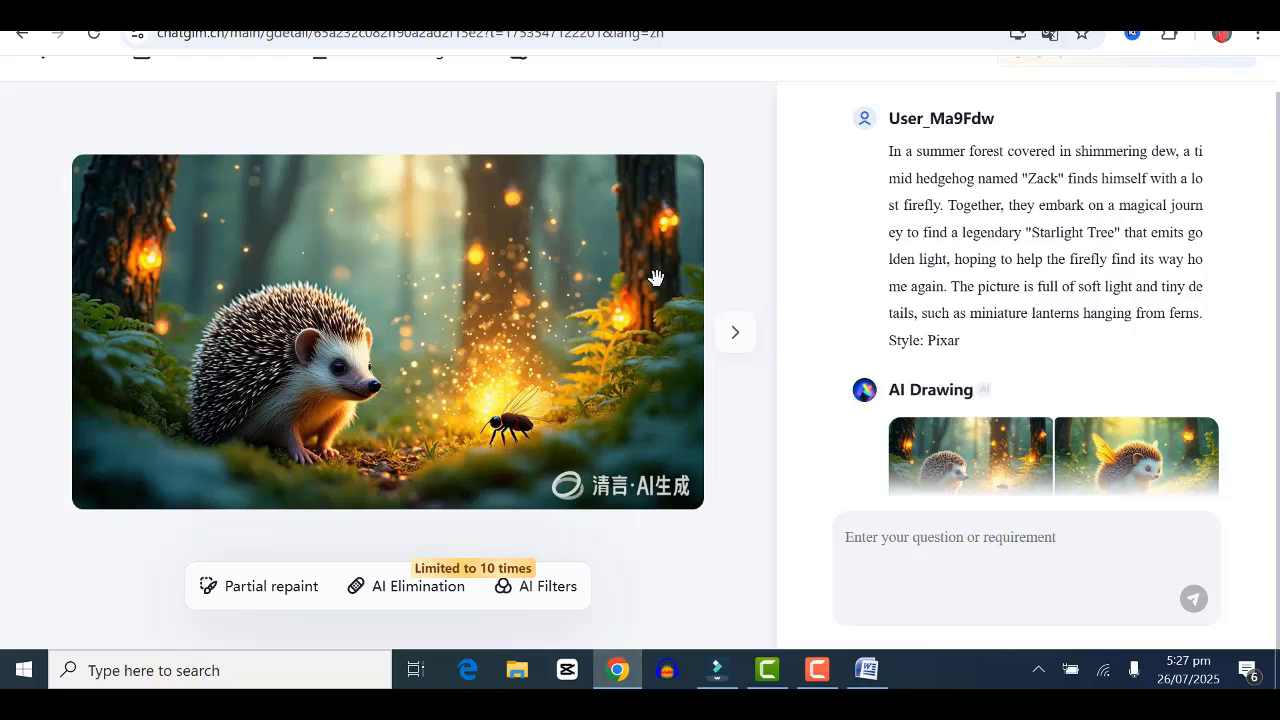
{"action": "scroll", "coordinate": [655, 277], "scroll_direction": "up", "scroll_amount": 1}
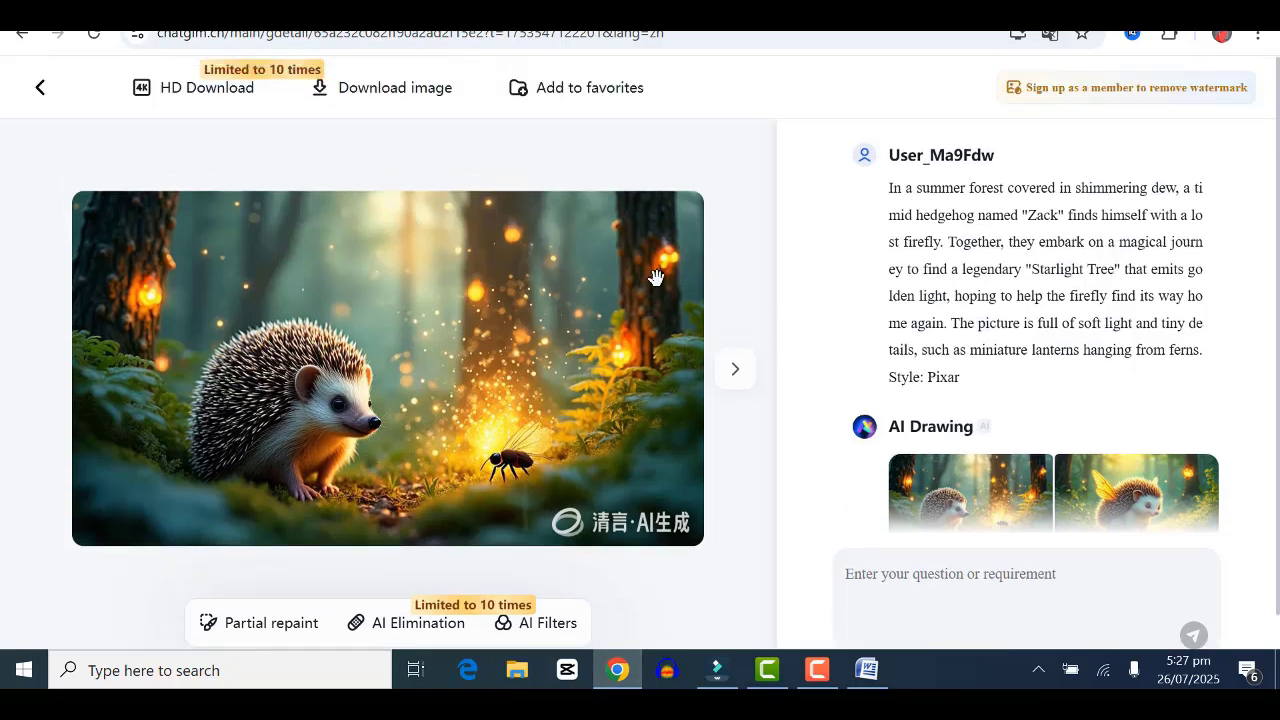
Download the hedgehog-with-fireflies image and generate the penguin pictures in Pixar style.
{"action": "double_click", "coordinate": [328, 93]}
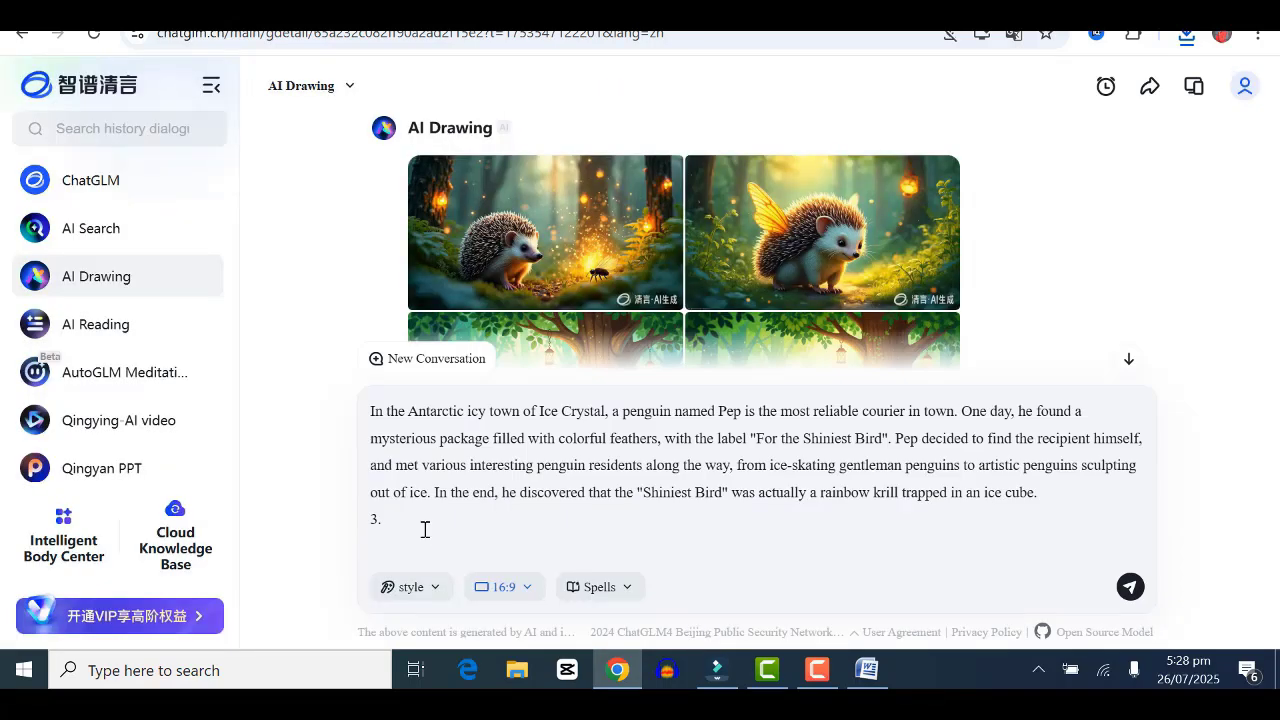
{"action": "left_click", "coordinate": [415, 587]}
{"action": "left_click", "coordinate": [403, 294]}
{"action": "left_click", "coordinate": [1131, 587]}
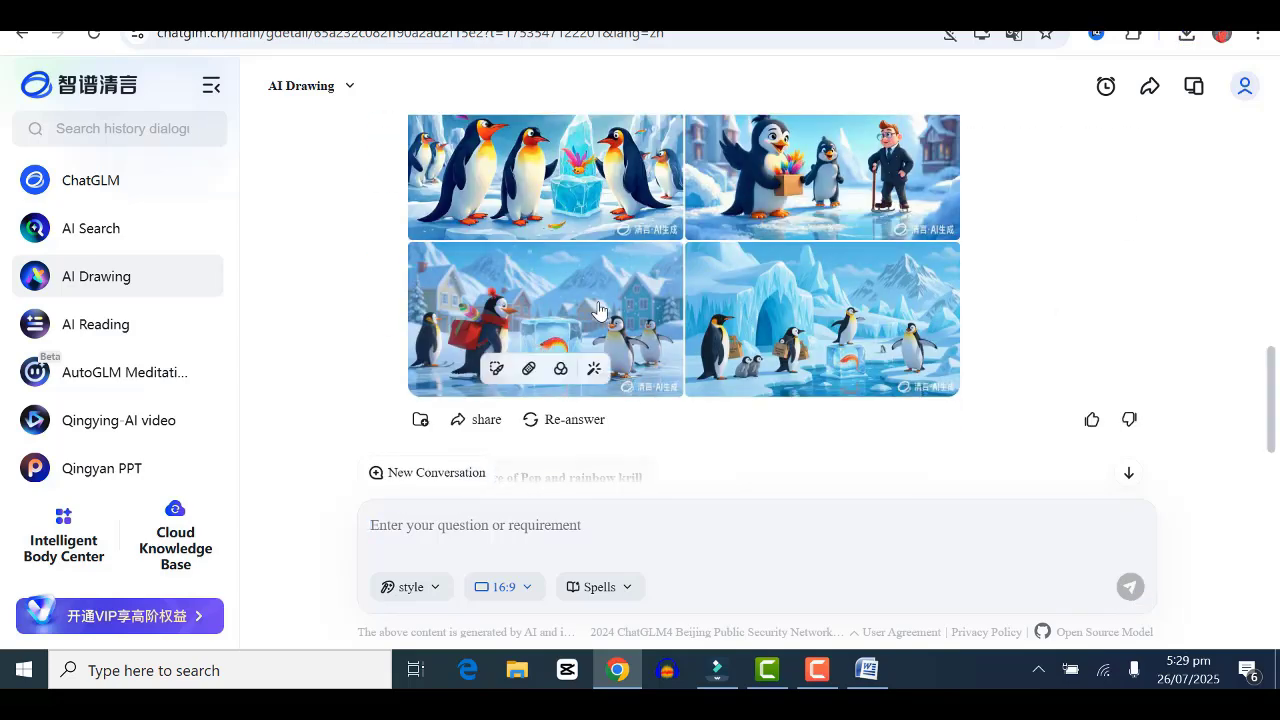
Download the generated penguin and sheep images from the full-size viewer.
{"action": "left_click", "coordinate": [598, 310]}
{"action": "left_click", "coordinate": [737, 370]}
{"action": "left_click", "coordinate": [410, 88]}
{"action": "left_click", "coordinate": [740, 371]}
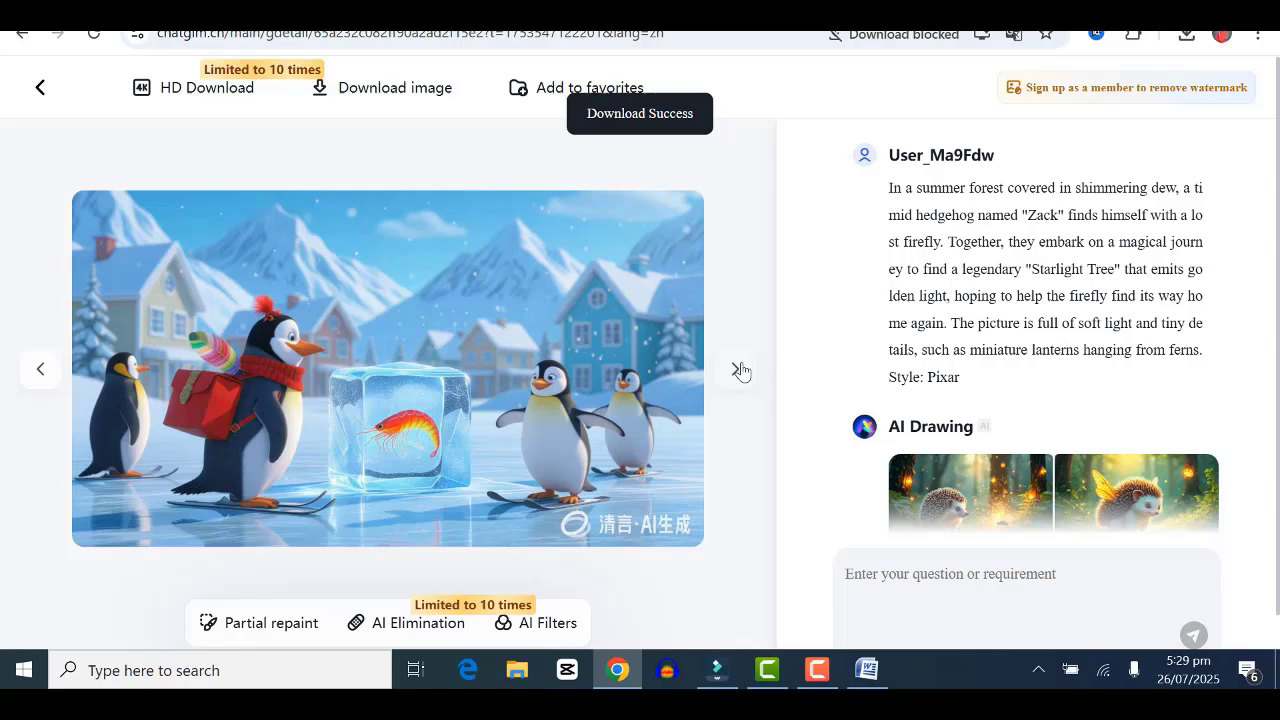
{"action": "left_click", "coordinate": [737, 370]}
{"action": "left_click", "coordinate": [382, 89]}
{"action": "left_click", "coordinate": [395, 88]}
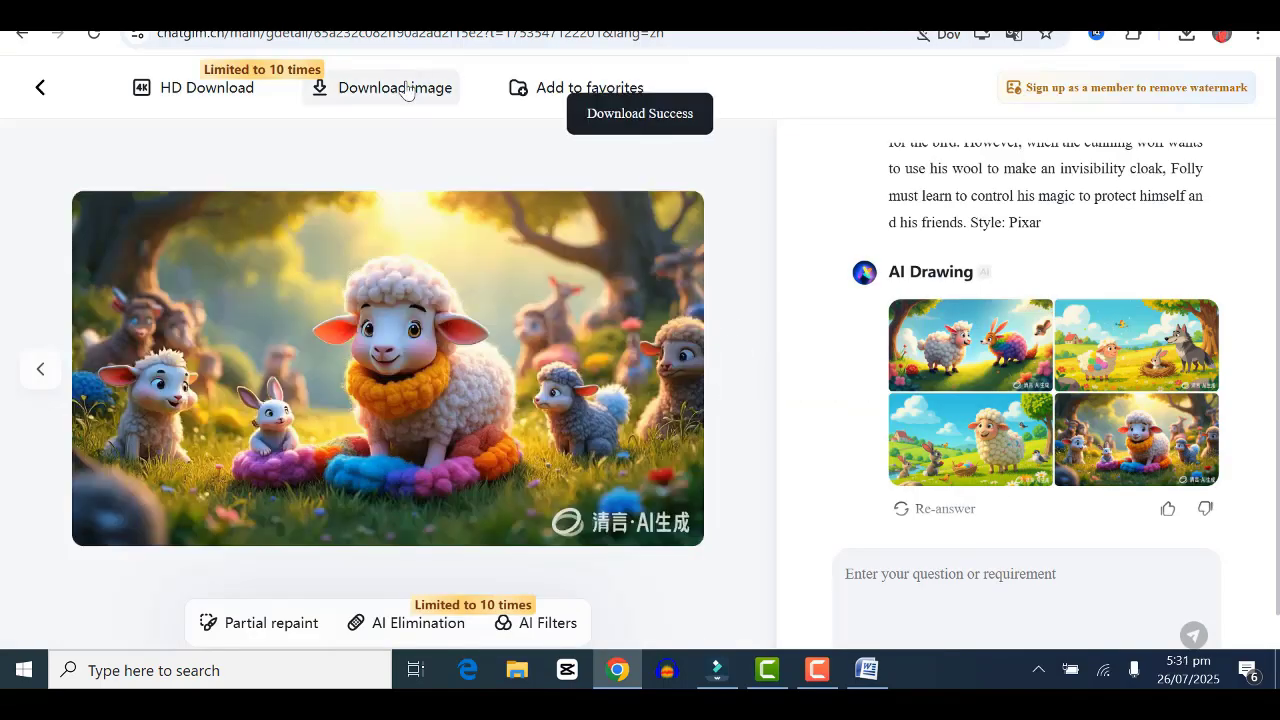
Download the chef mouse reading a book and the rat reading a recipe in the kitchen.
{"action": "left_click", "coordinate": [38, 386]}
{"action": "left_click", "coordinate": [38, 386]}
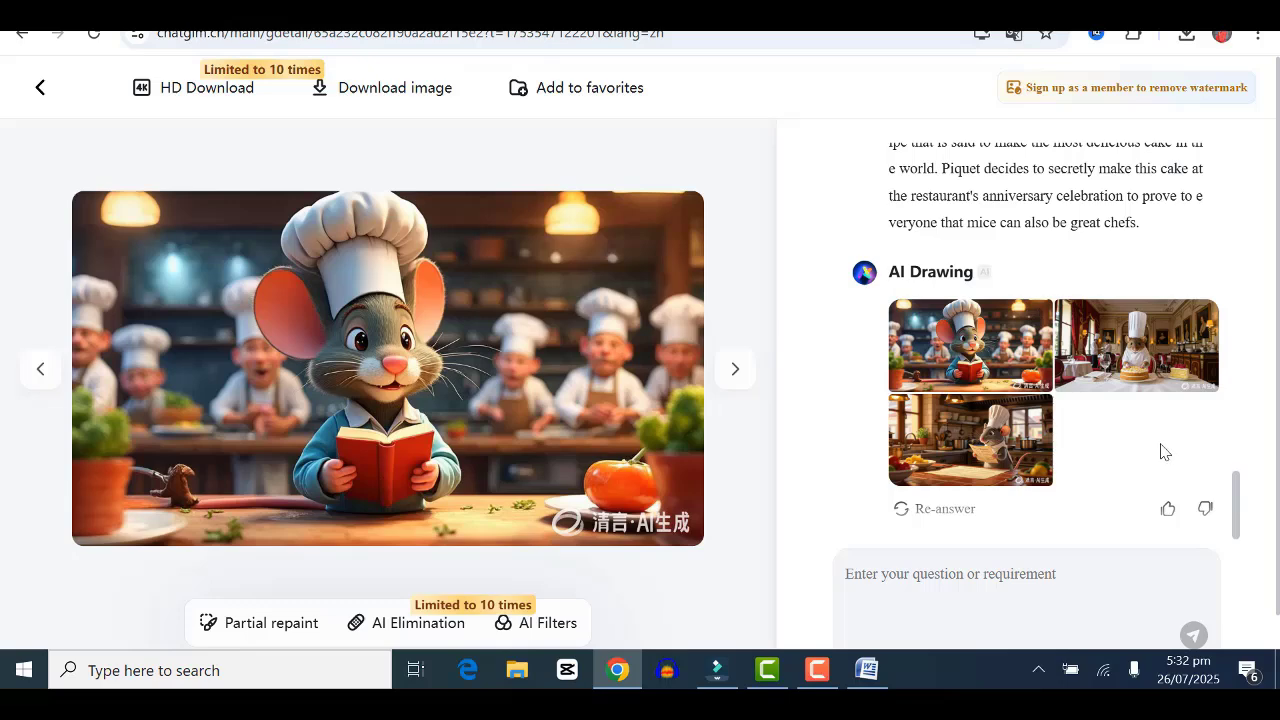
{"action": "left_click", "coordinate": [360, 92]}
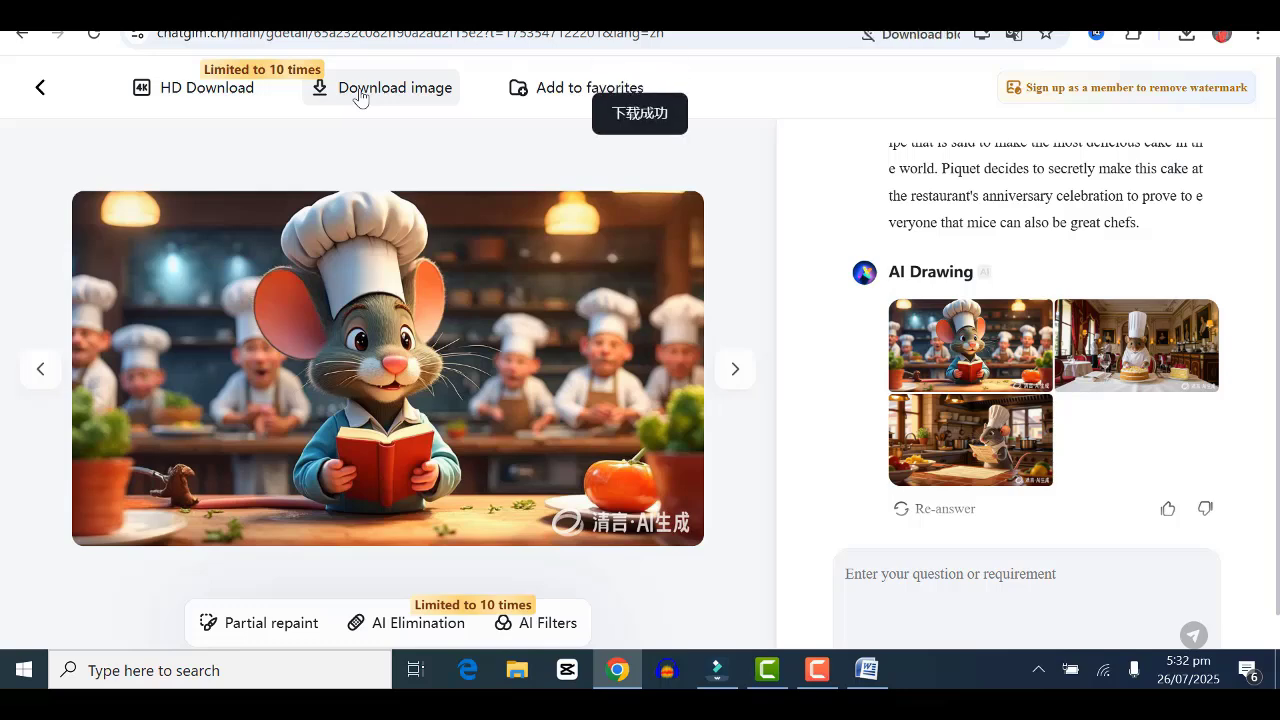
{"action": "left_click", "coordinate": [735, 374]}
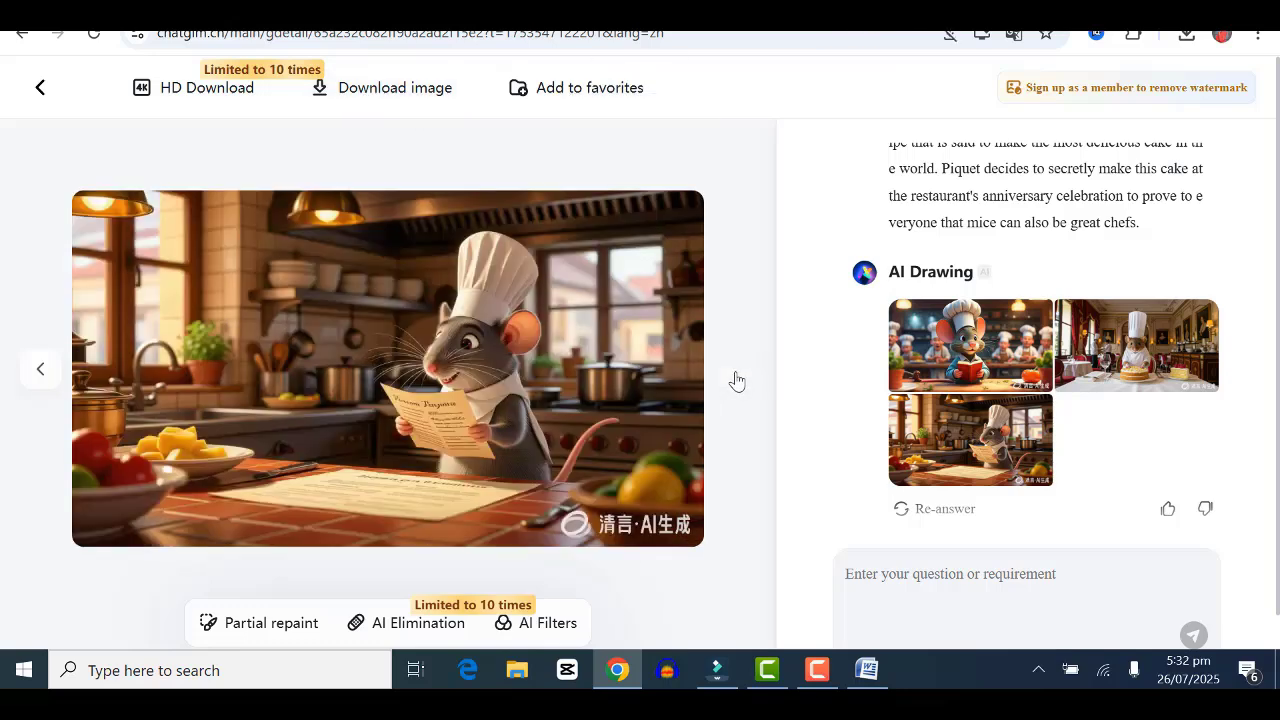
{"action": "left_click", "coordinate": [401, 98]}
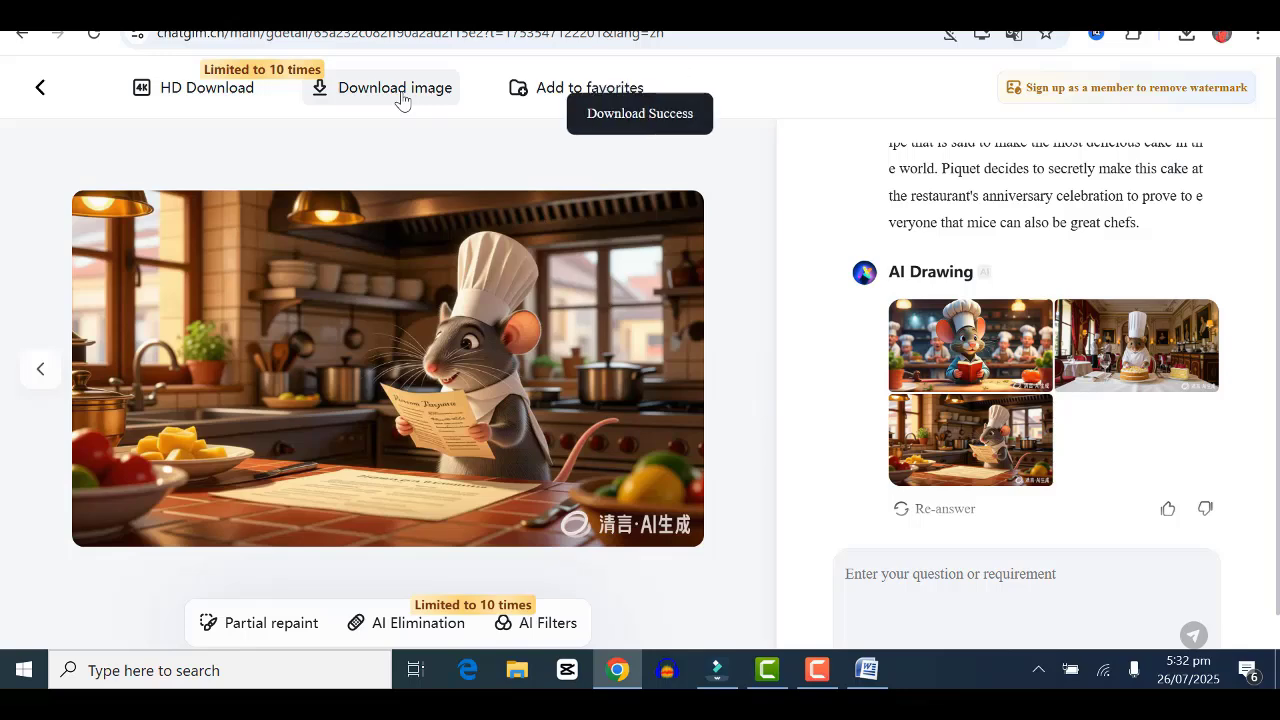
{"action": "left_click", "coordinate": [39, 89]}
{"action": "left_click", "coordinate": [560, 460]}
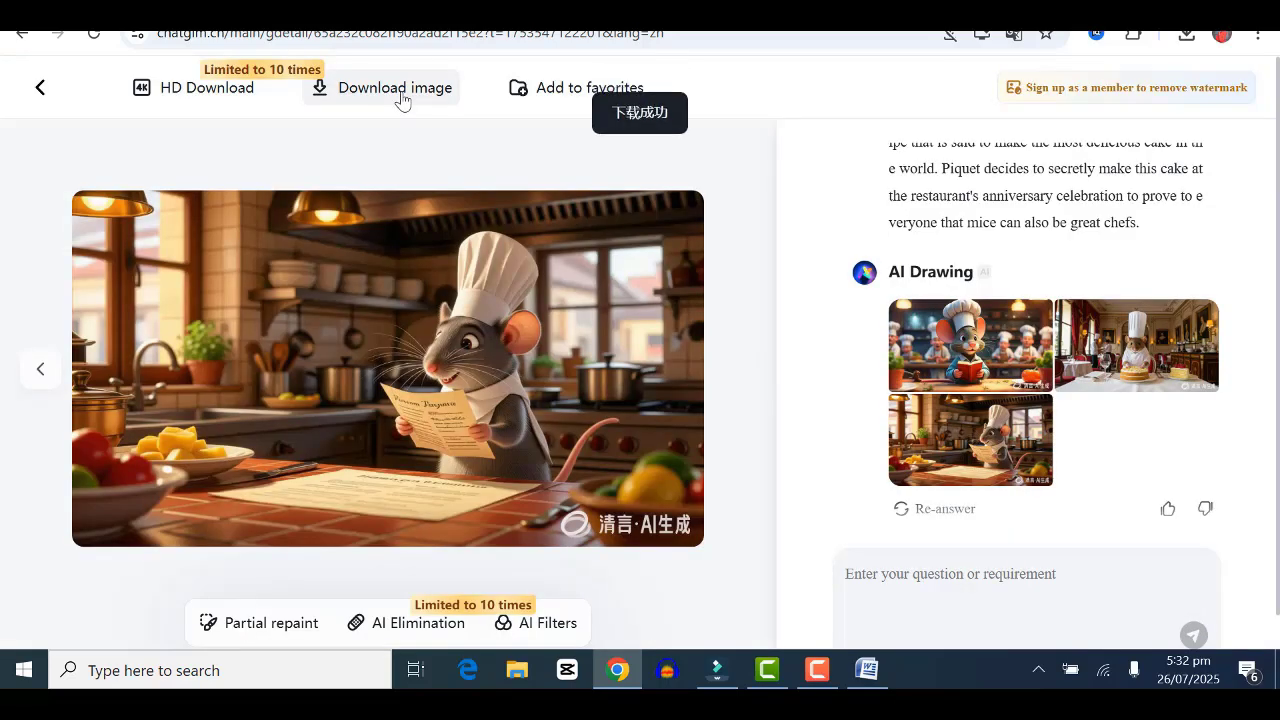
{"action": "left_click", "coordinate": [401, 98]}
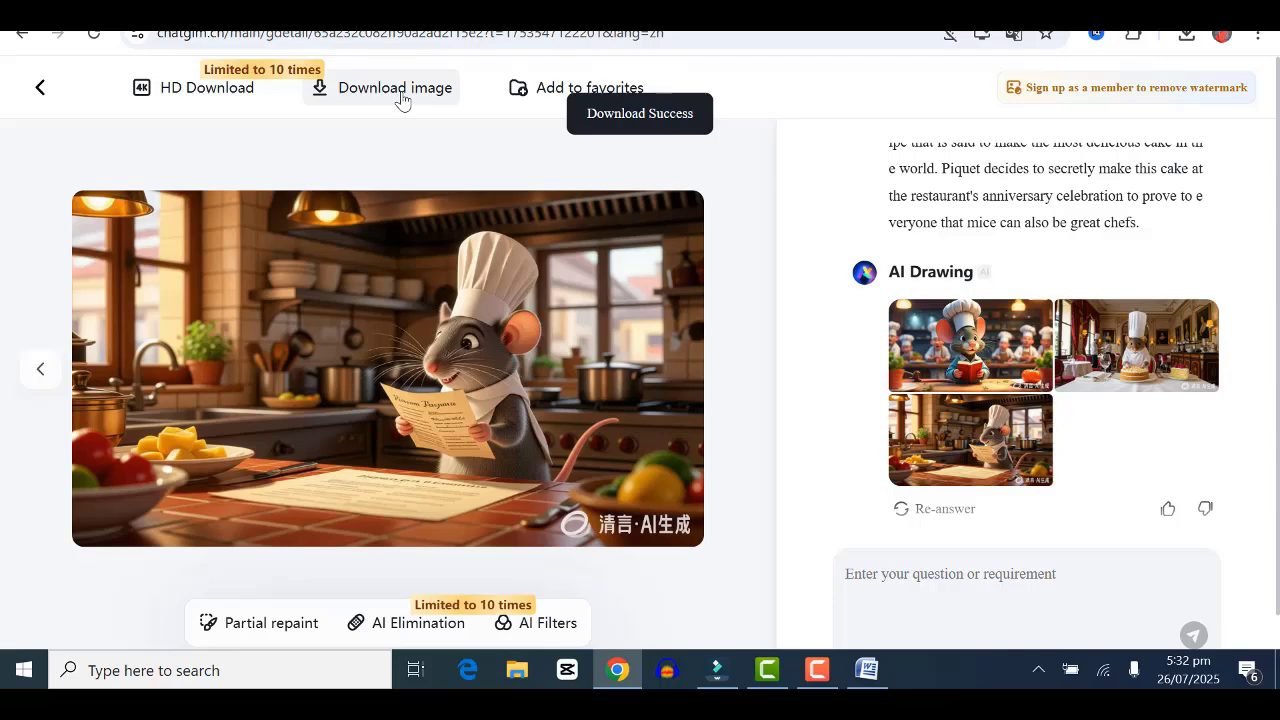
Close the enlarged rat image and switch to the Qingying AI video page.
{"action": "left_click", "coordinate": [39, 97]}
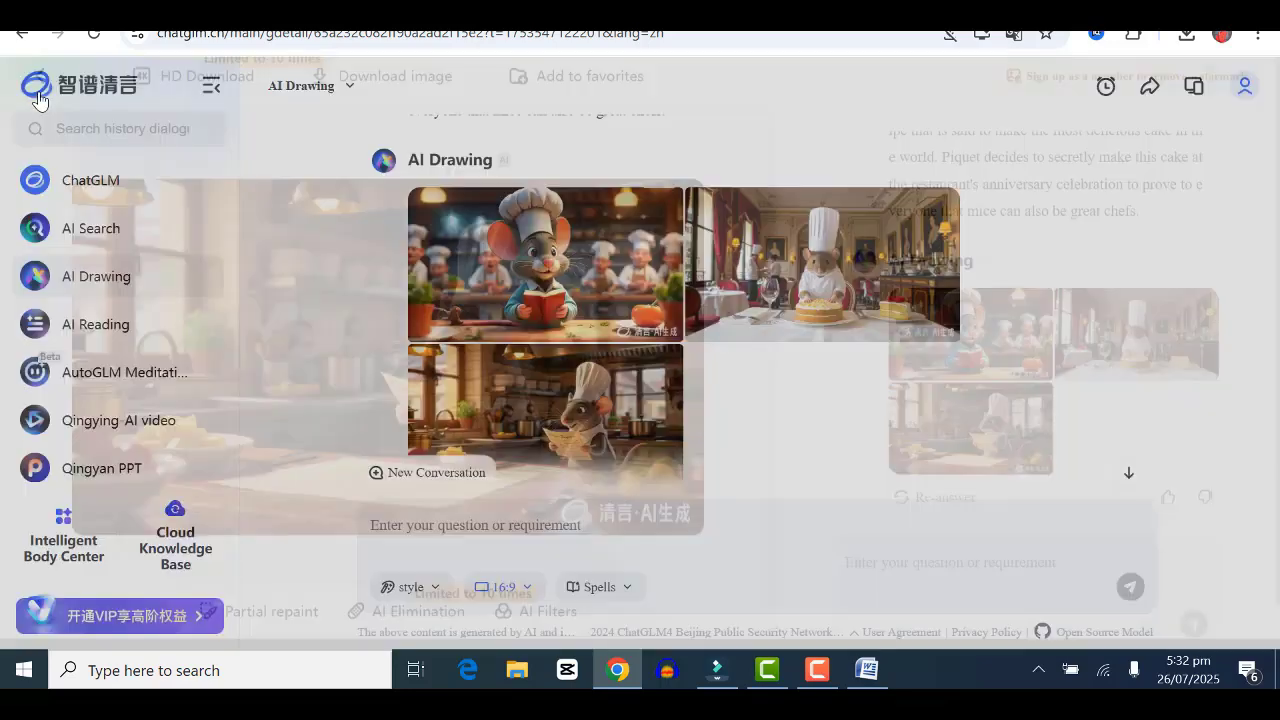
{"action": "mouse_move", "coordinate": [479, 457]}
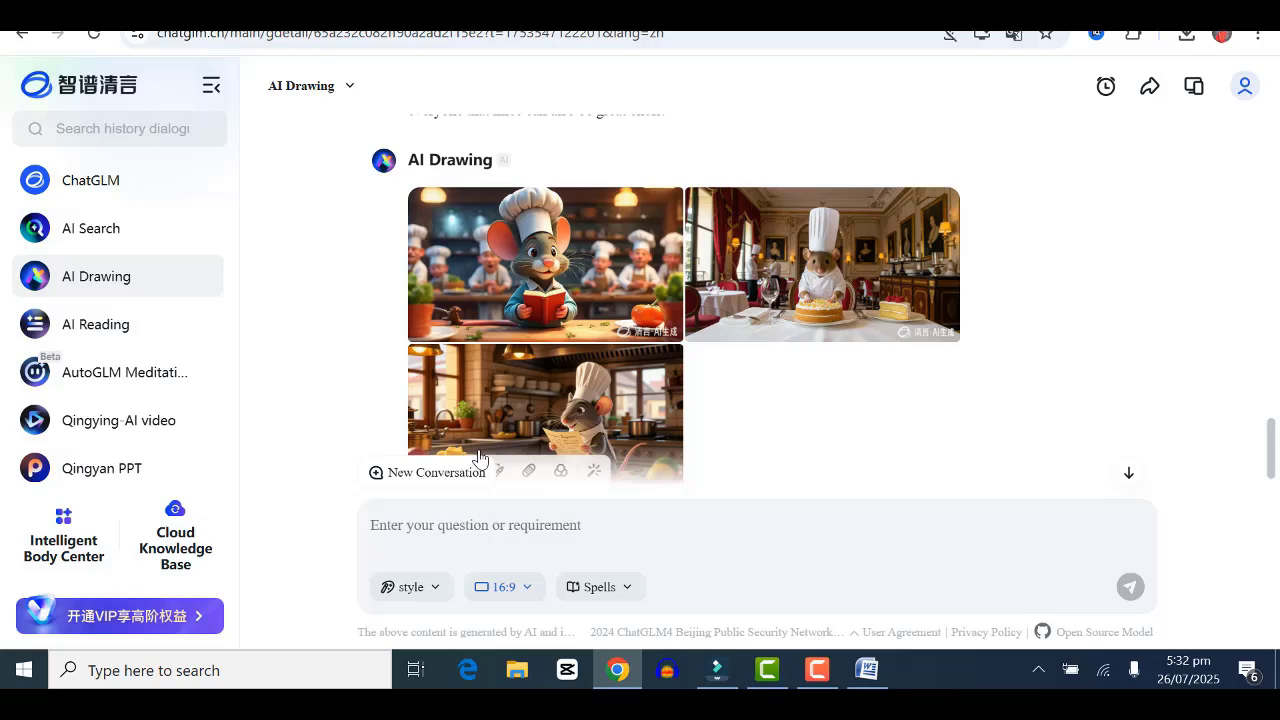
{"action": "left_click", "coordinate": [148, 420]}
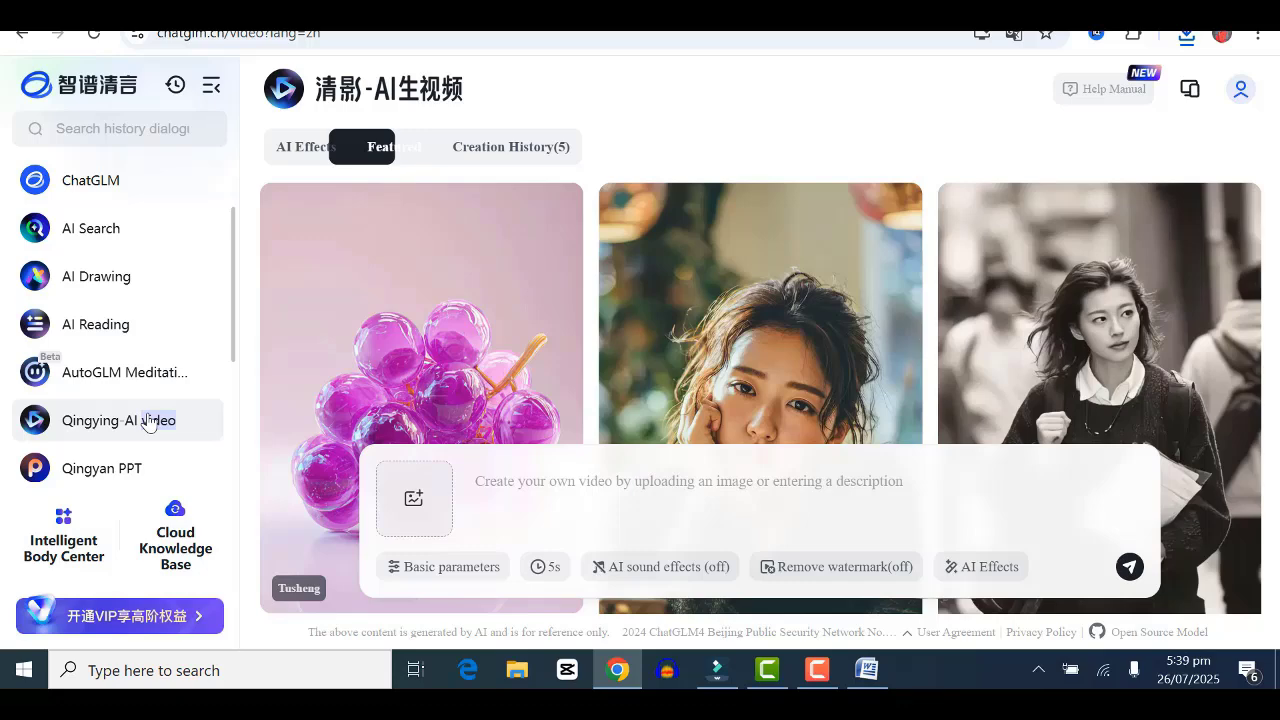
Upload 清言AI画图_0726 (2) from Downloads as the video's starting image.
{"action": "left_click", "coordinate": [404, 505]}
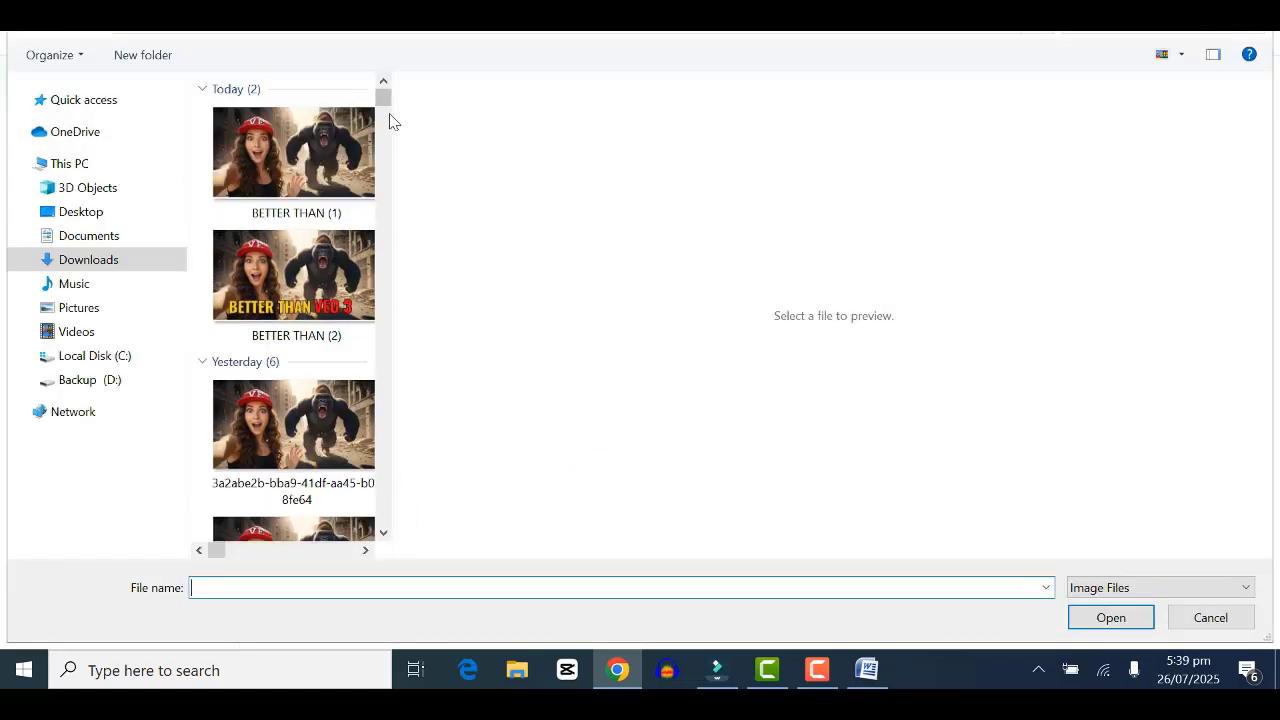
{"action": "left_click", "coordinate": [383, 532]}
{"action": "left_click", "coordinate": [383, 532]}
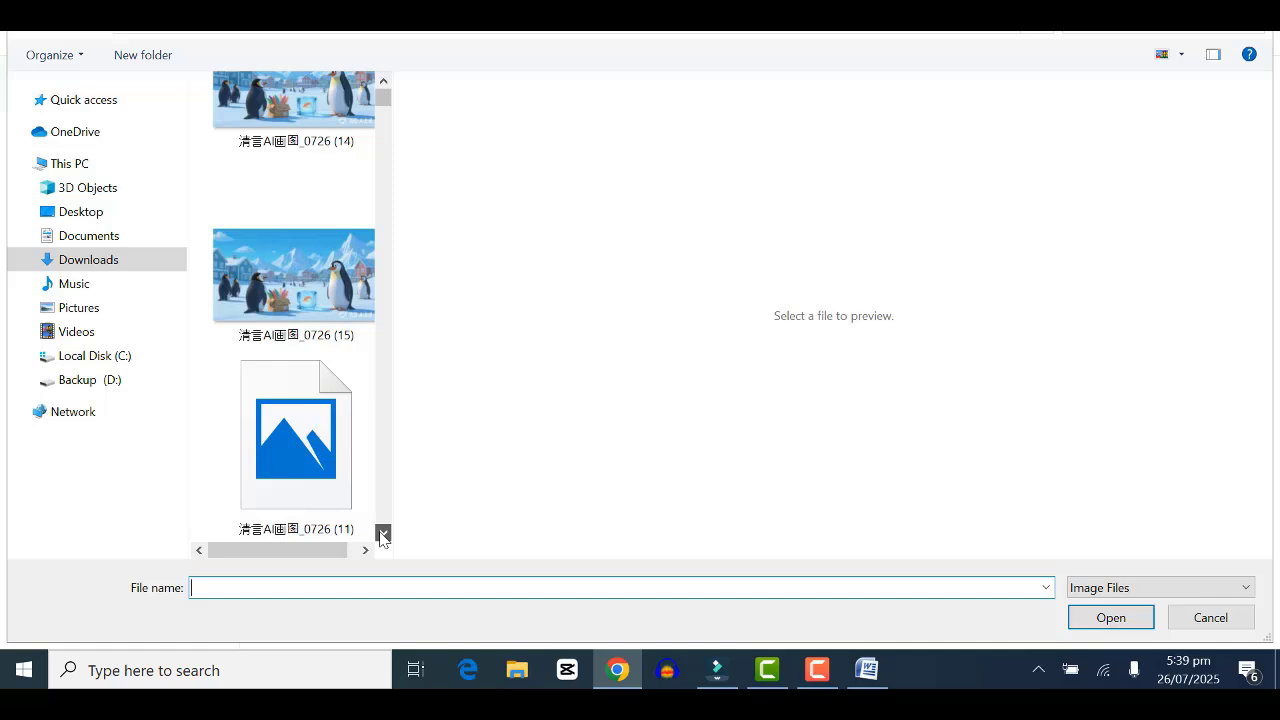
{"action": "left_click", "coordinate": [383, 532]}
{"action": "left_click", "coordinate": [383, 533]}
{"action": "left_click", "coordinate": [383, 533]}
{"action": "left_click", "coordinate": [383, 533]}
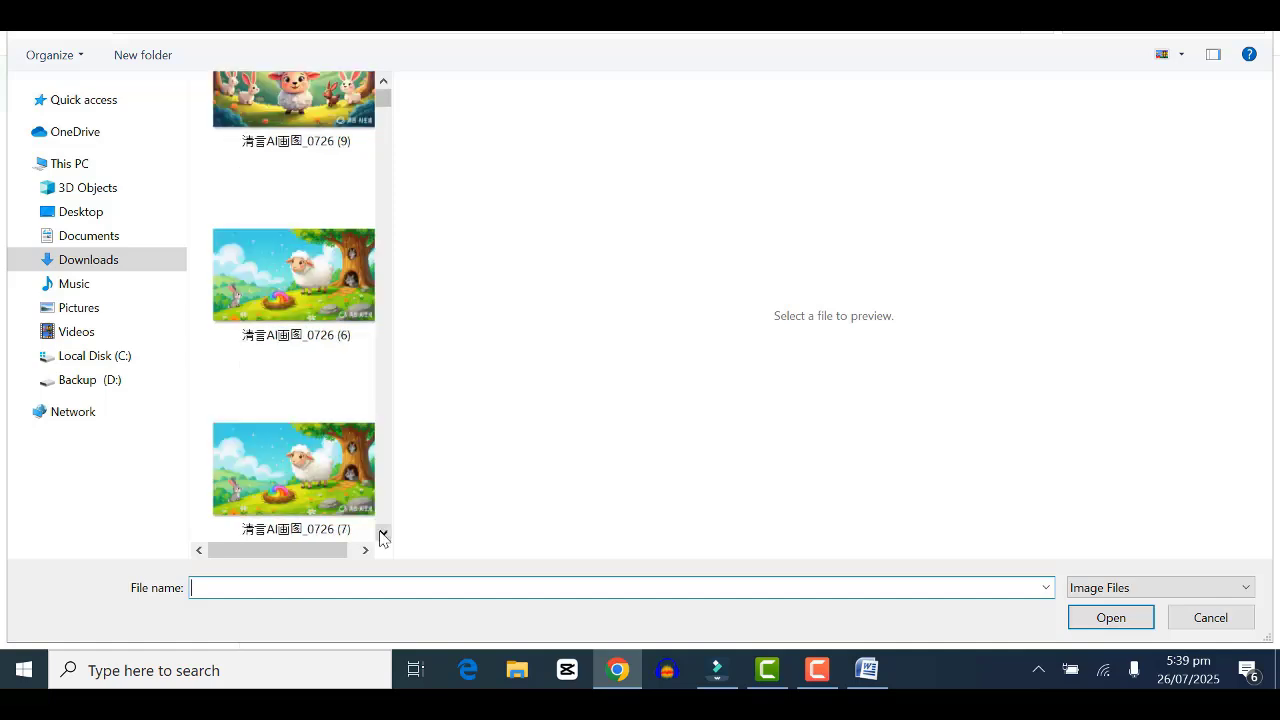
{"action": "left_click", "coordinate": [383, 533]}
{"action": "left_click", "coordinate": [383, 533]}
{"action": "left_click", "coordinate": [383, 533]}
{"action": "left_click", "coordinate": [383, 533]}
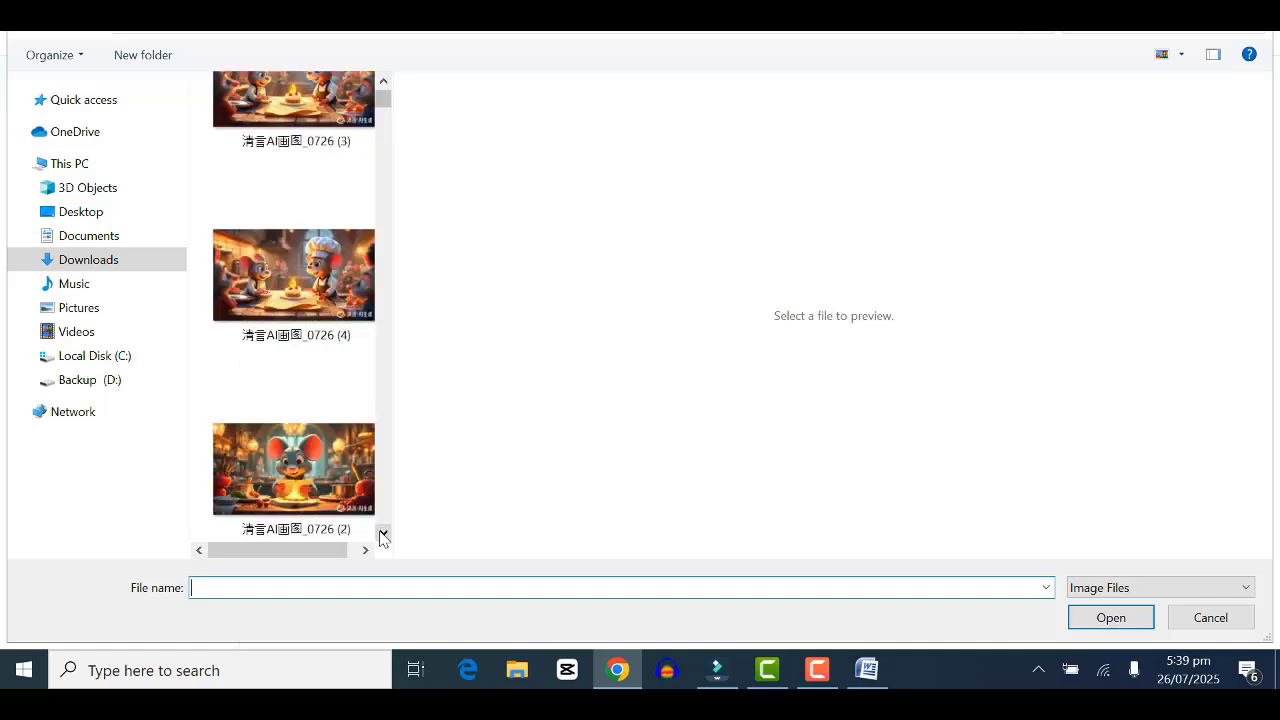
{"action": "left_click", "coordinate": [336, 476]}
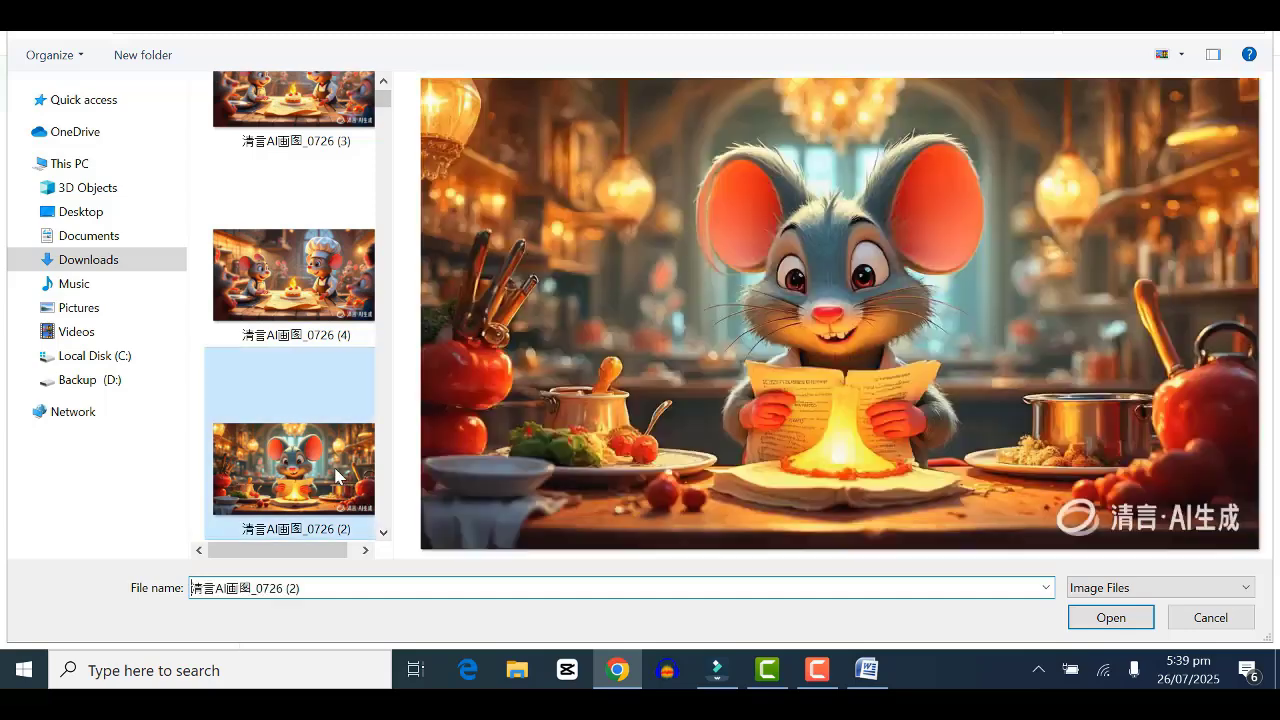
{"action": "left_click", "coordinate": [1110, 617]}
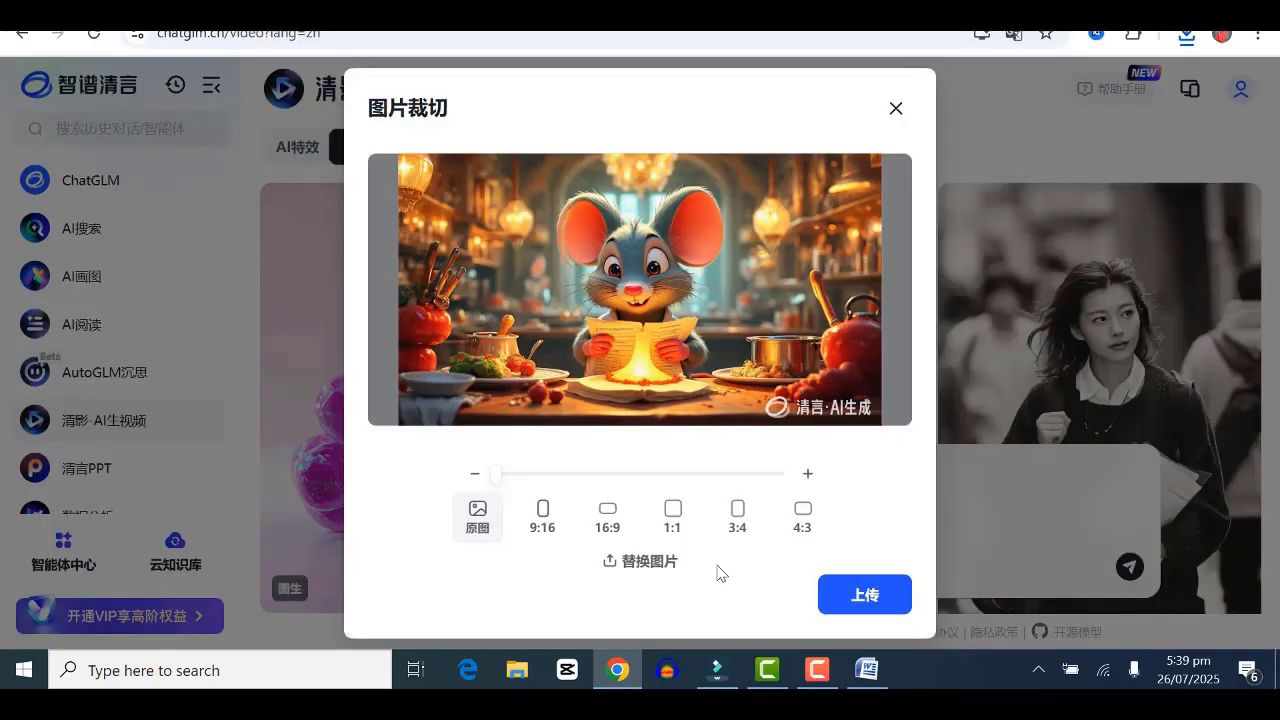
Crop the rat picture to 16:9 and upload it as the starting image.
{"action": "left_click", "coordinate": [607, 520]}
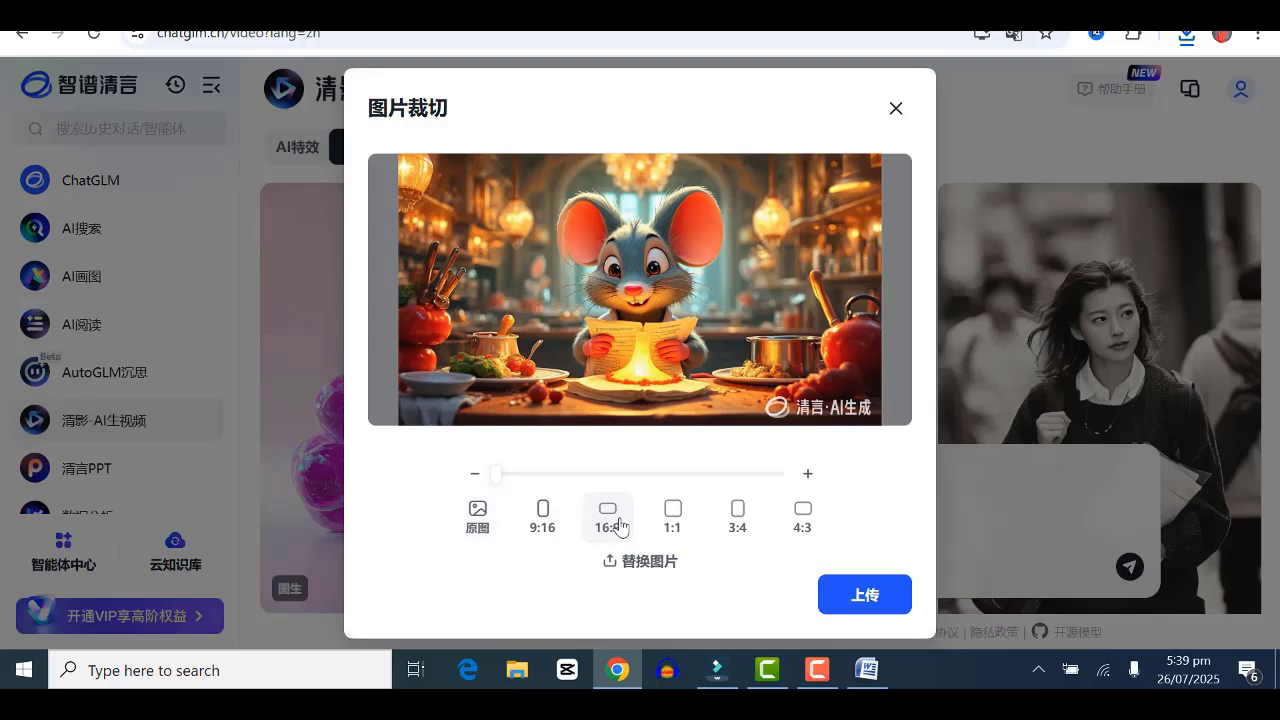
{"action": "key", "text": "Return"}
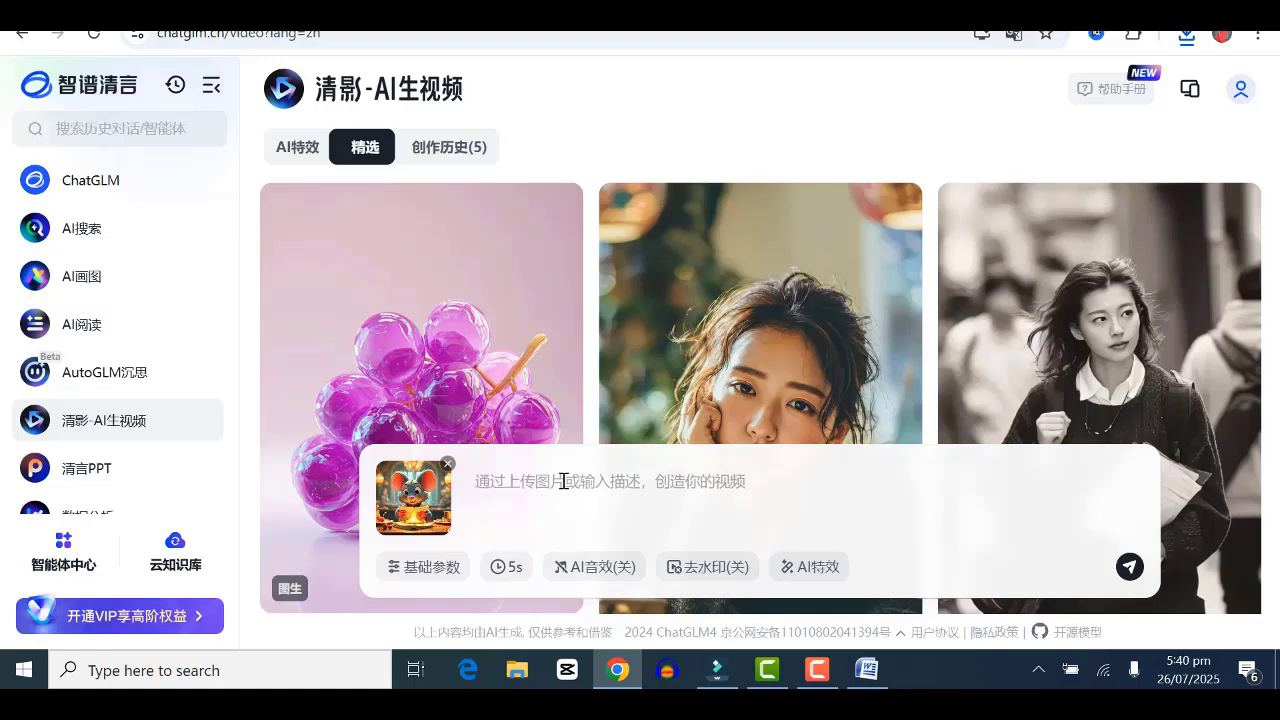
Enter the prompt 'the rat jumps exictedly as he re…' and review the 5s, 720P settings.
{"action": "type", "text": "the rat jumps exictedly as he reads the scroll, the light is glowing"}
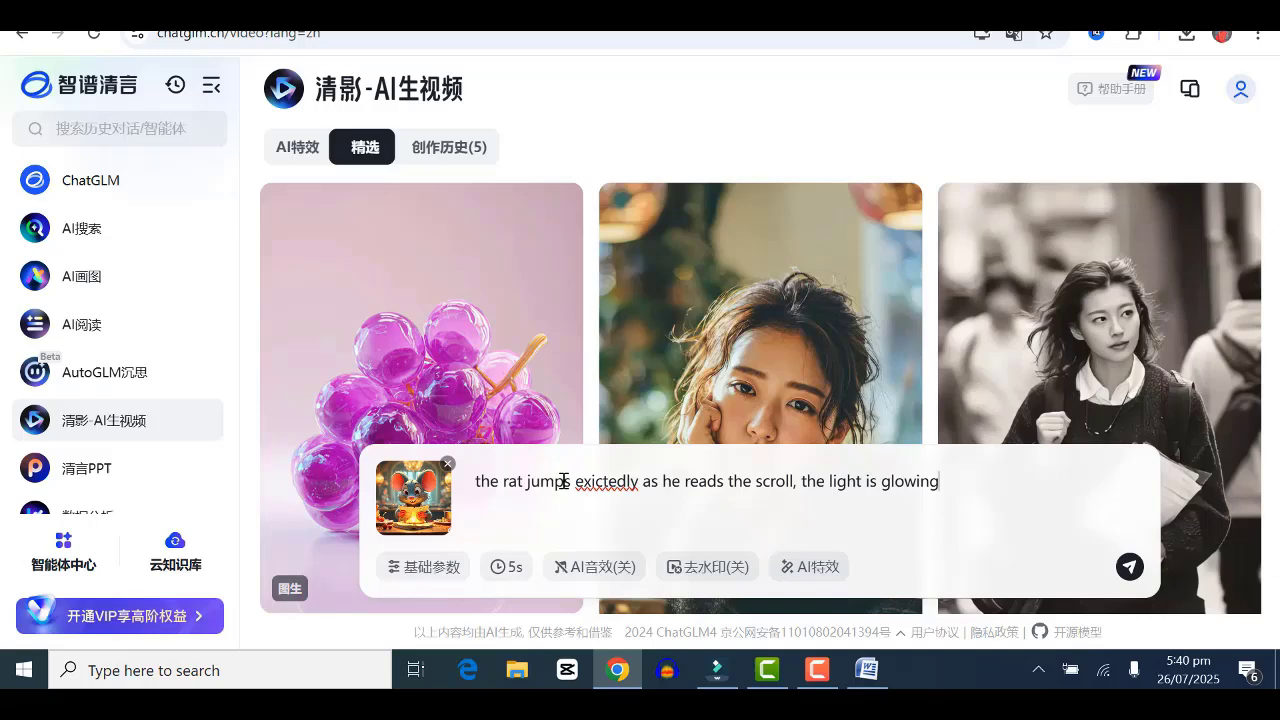
{"action": "left_click", "coordinate": [395, 570]}
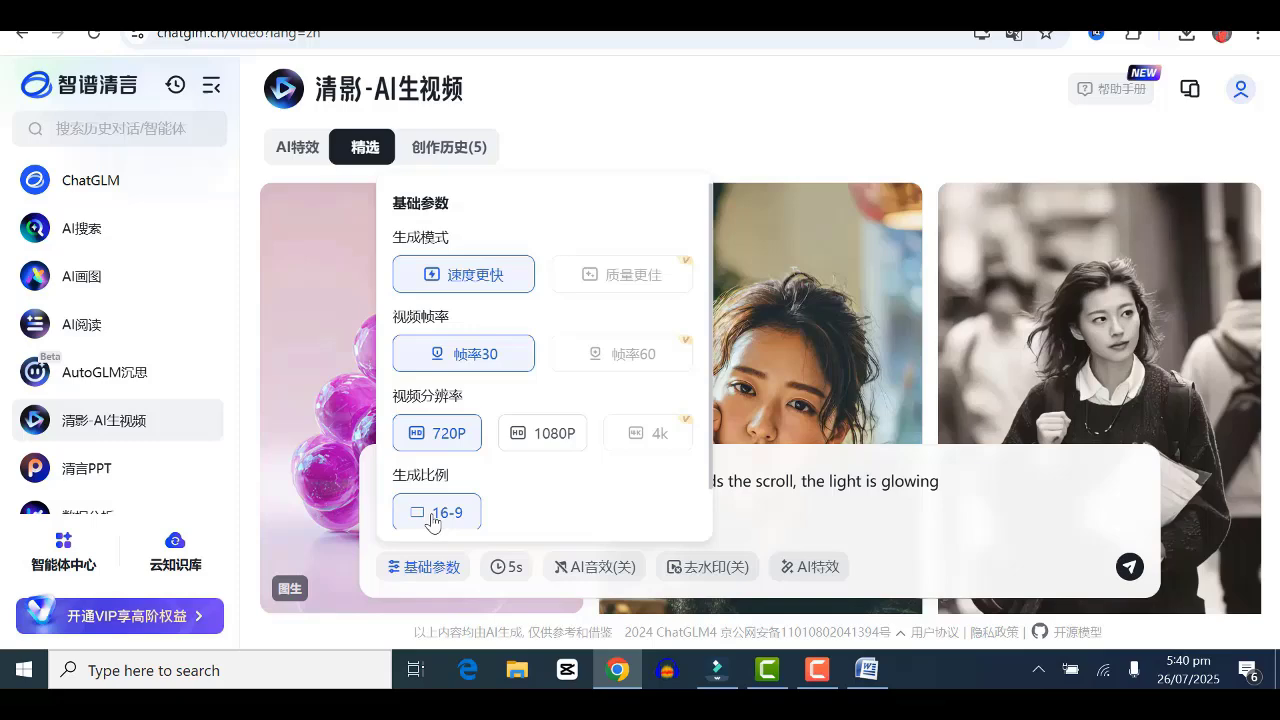
{"action": "left_click", "coordinate": [837, 517]}
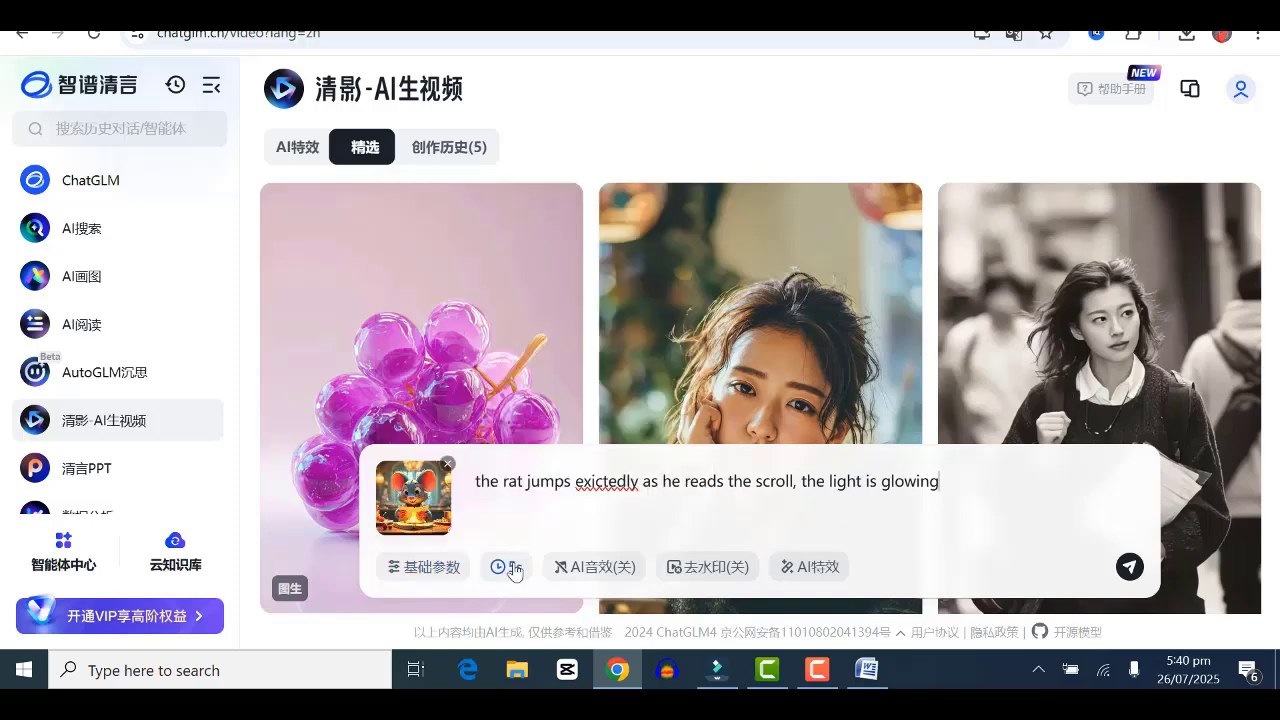
{"action": "left_click", "coordinate": [511, 568]}
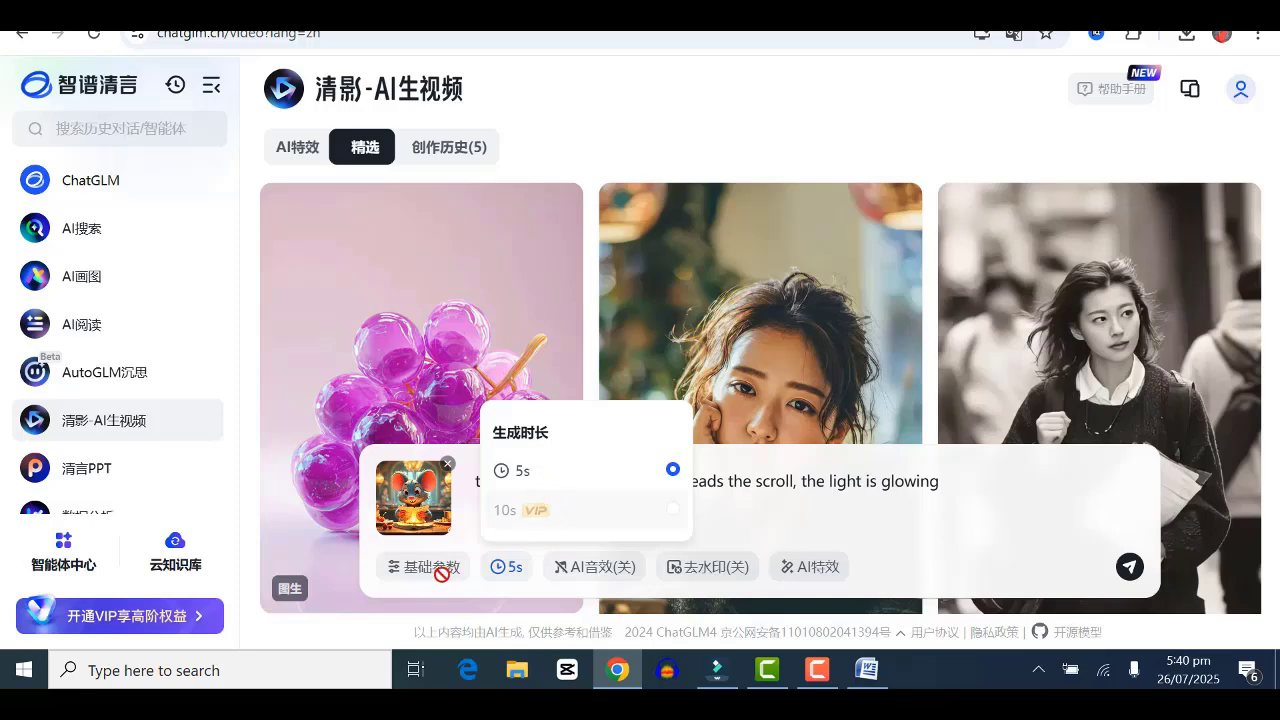
{"action": "left_click", "coordinate": [395, 568]}
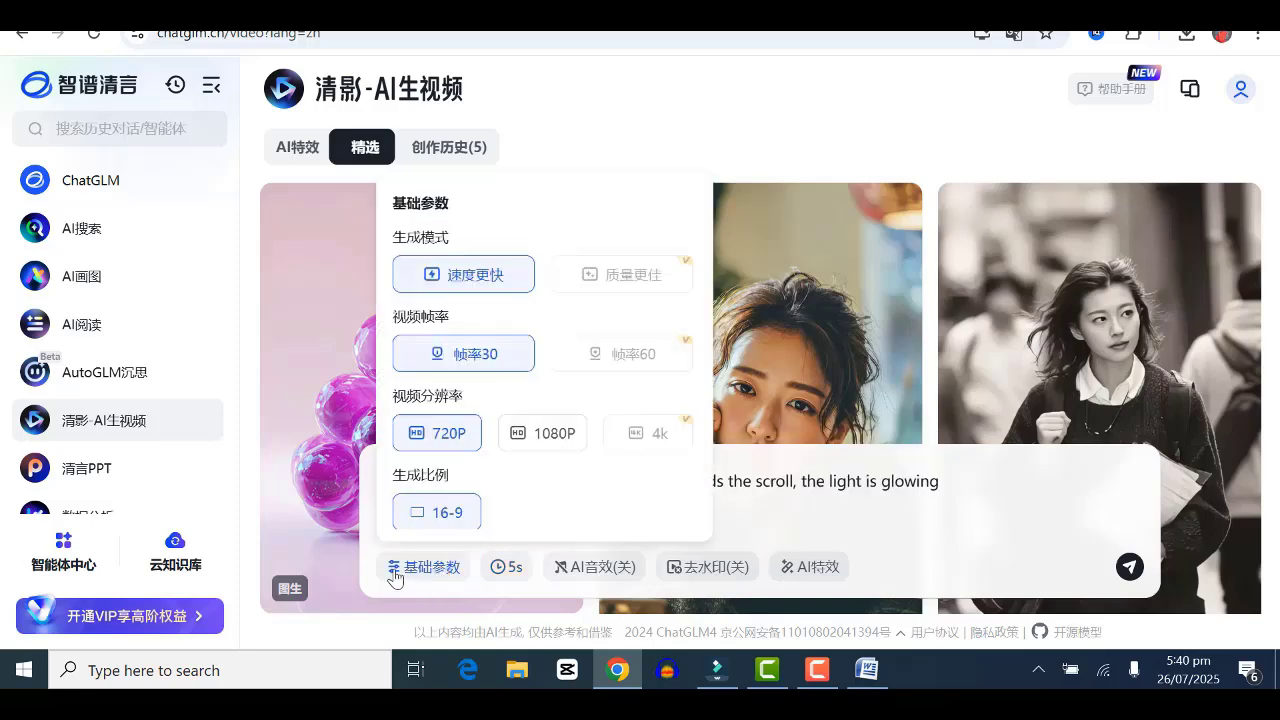
{"action": "left_click", "coordinate": [395, 568]}
{"action": "left_click", "coordinate": [395, 568]}
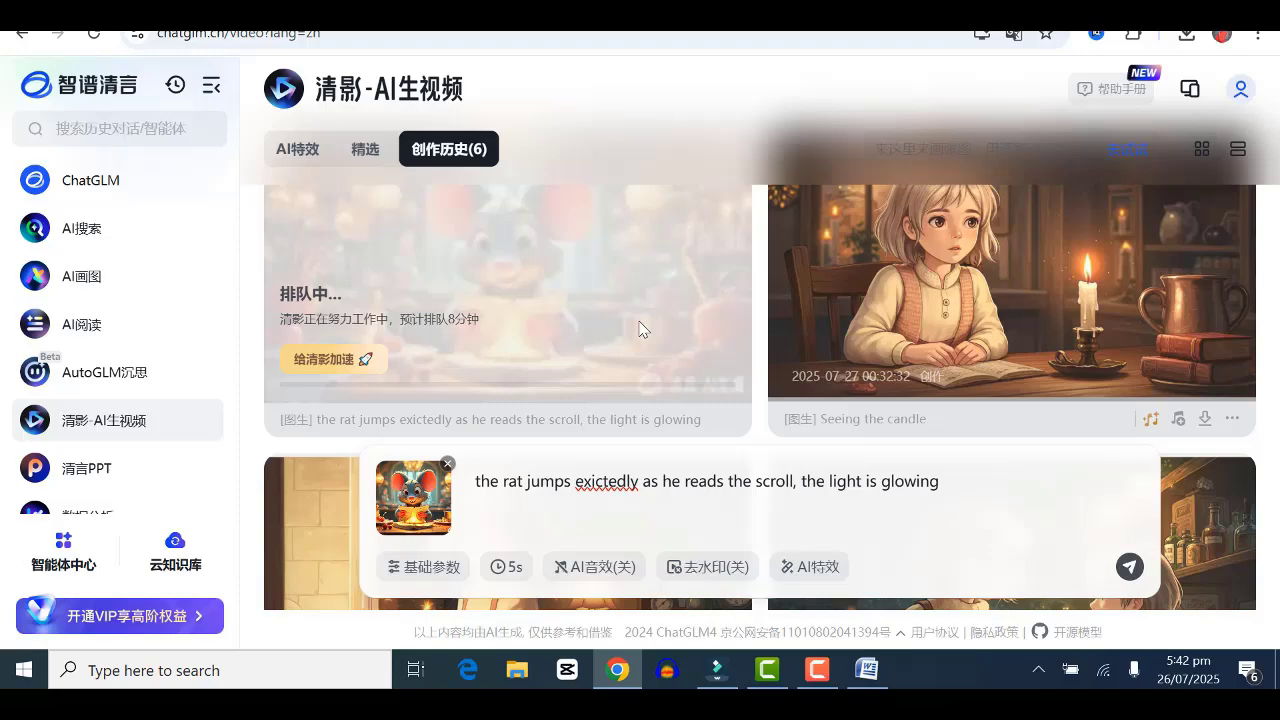
Scroll down the creation history while the rat video generates.
{"action": "scroll", "coordinate": [640, 329], "scroll_direction": "down", "scroll_amount": 1}
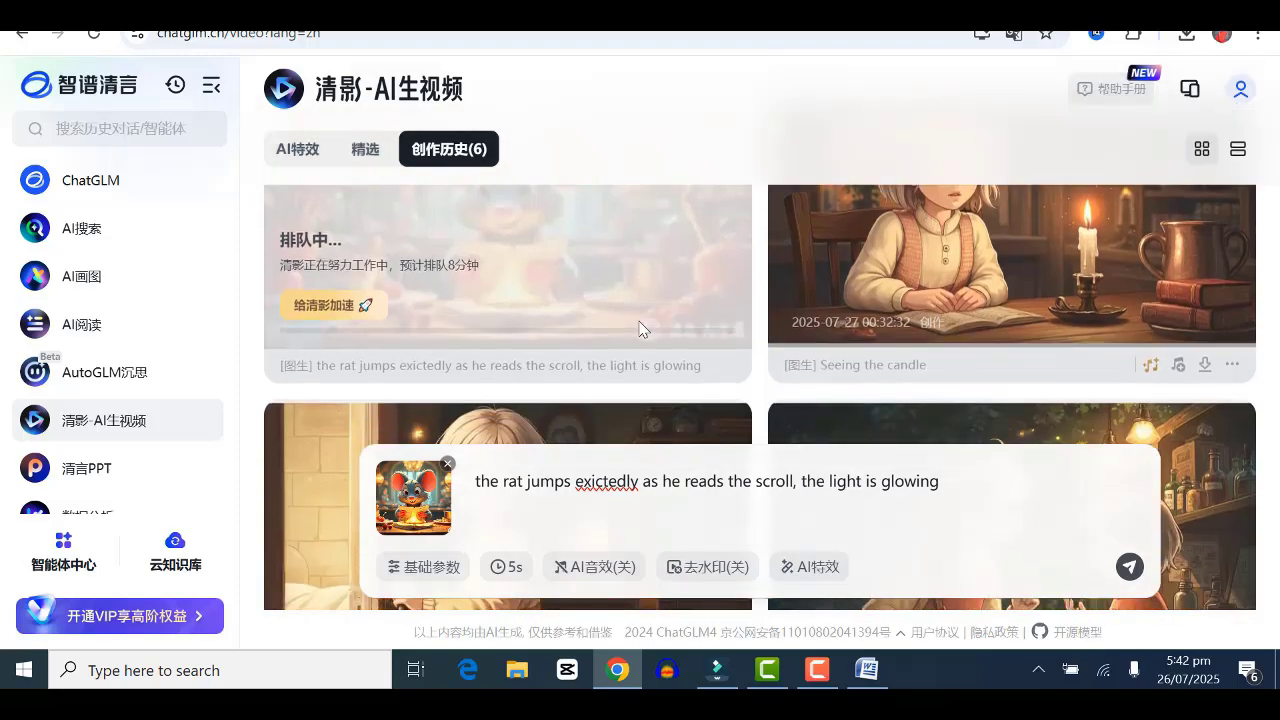
{"action": "scroll", "coordinate": [640, 329], "scroll_direction": "down", "scroll_amount": 1}
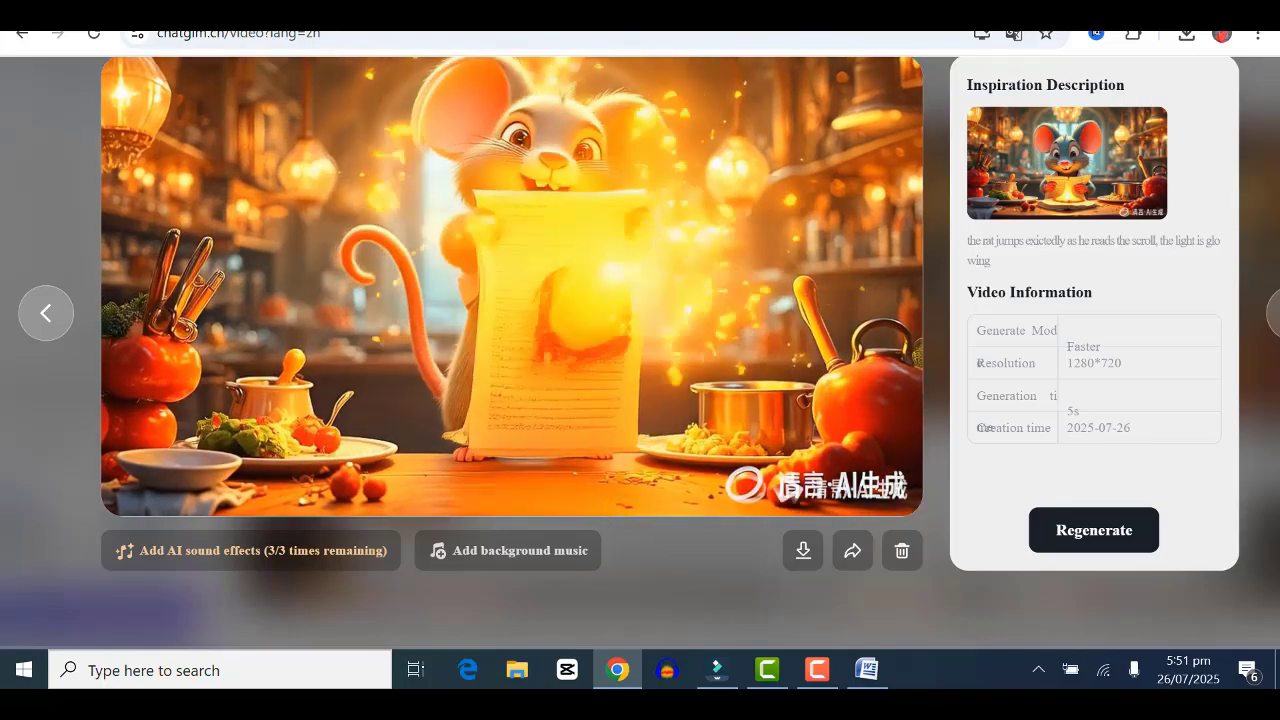
{"action": "mouse_move", "coordinate": [738, 444]}
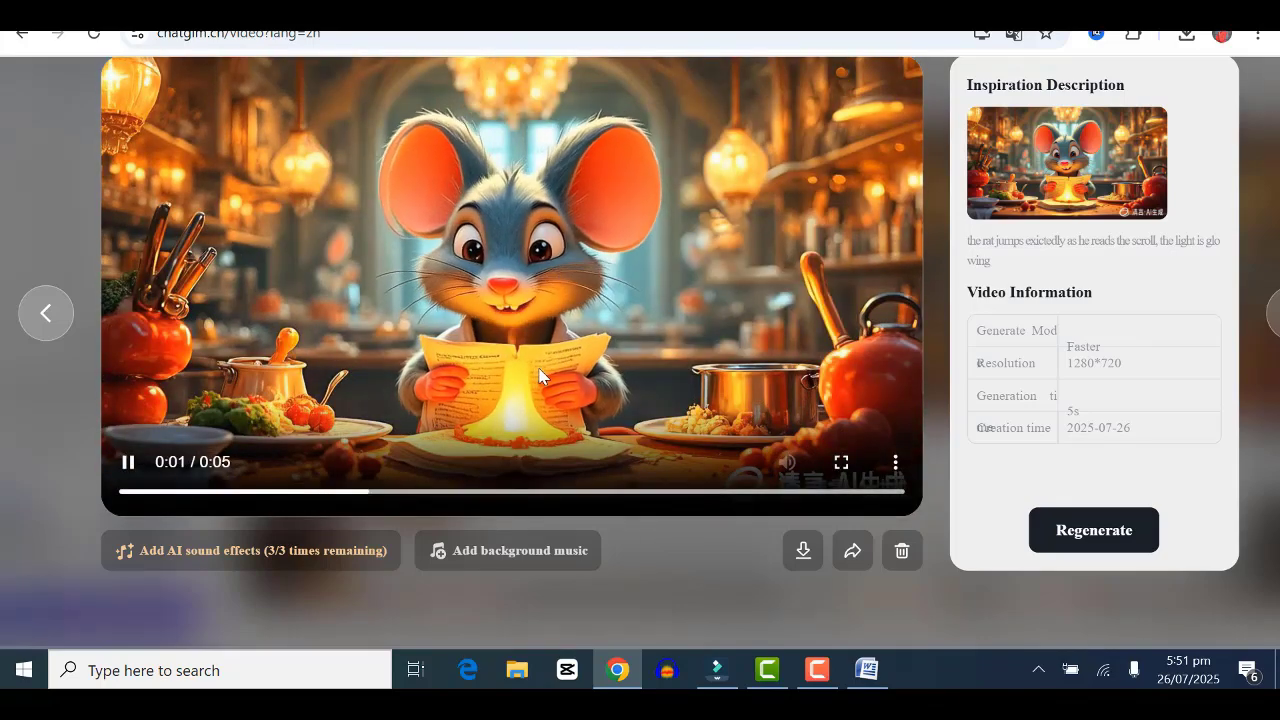
{"action": "left_click", "coordinate": [125, 464]}
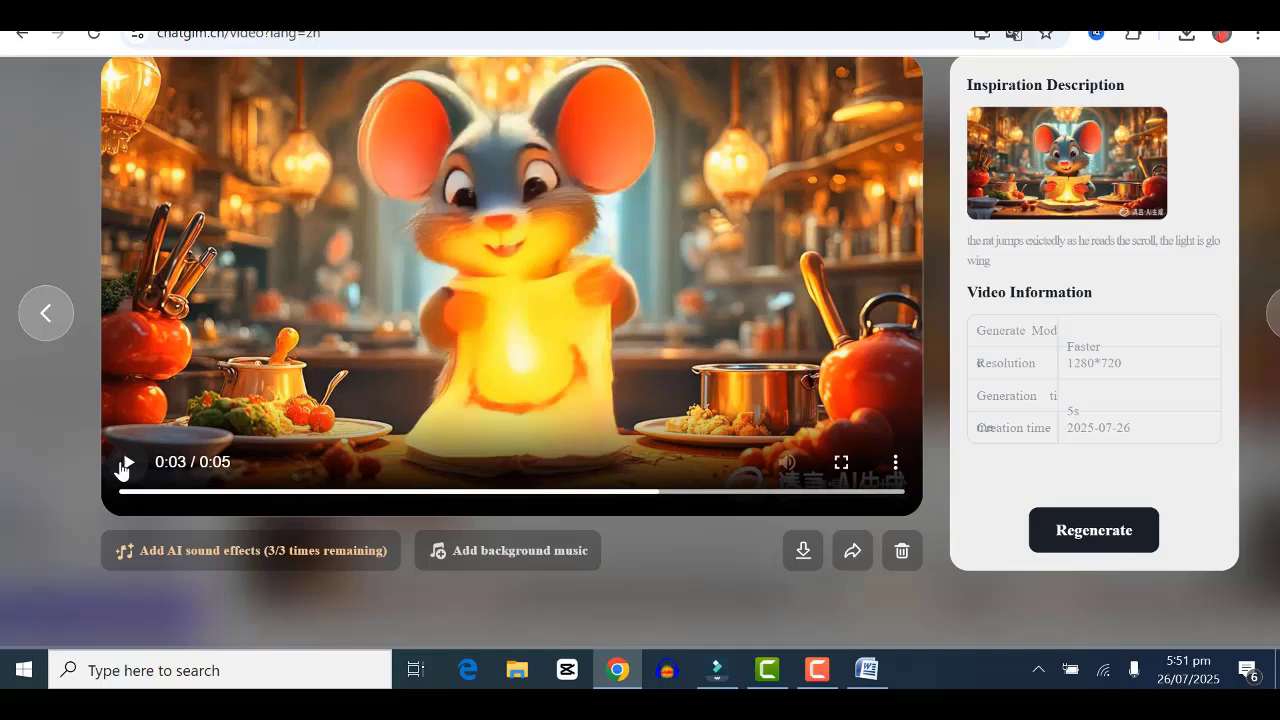
{"action": "left_click", "coordinate": [125, 464]}
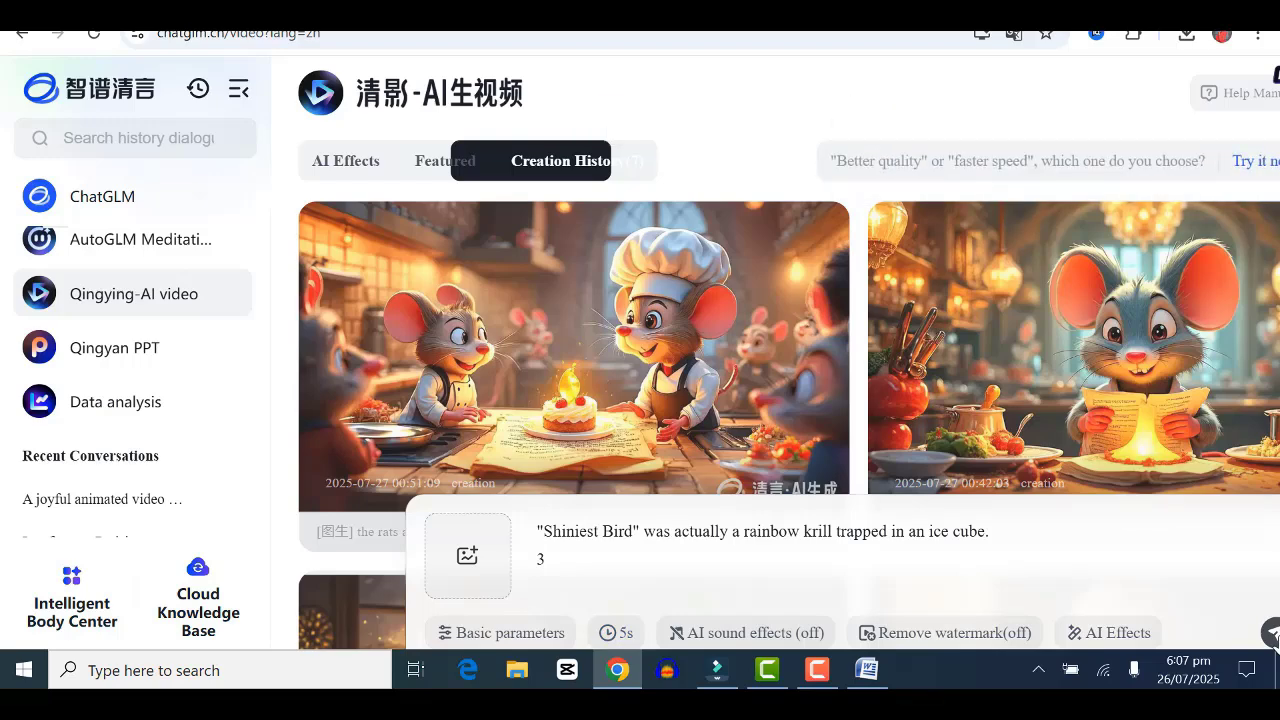
Submit another video generation request, which is refused with a try-later notice.
{"action": "left_click", "coordinate": [1272, 634]}
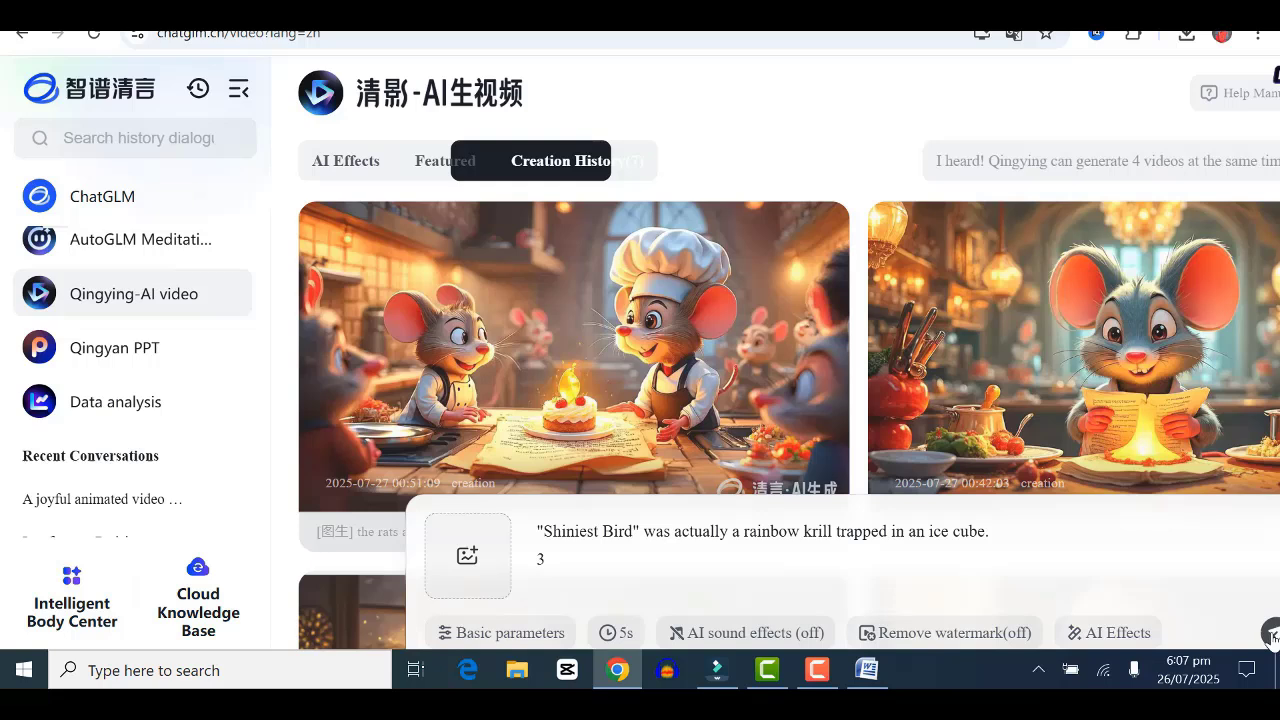